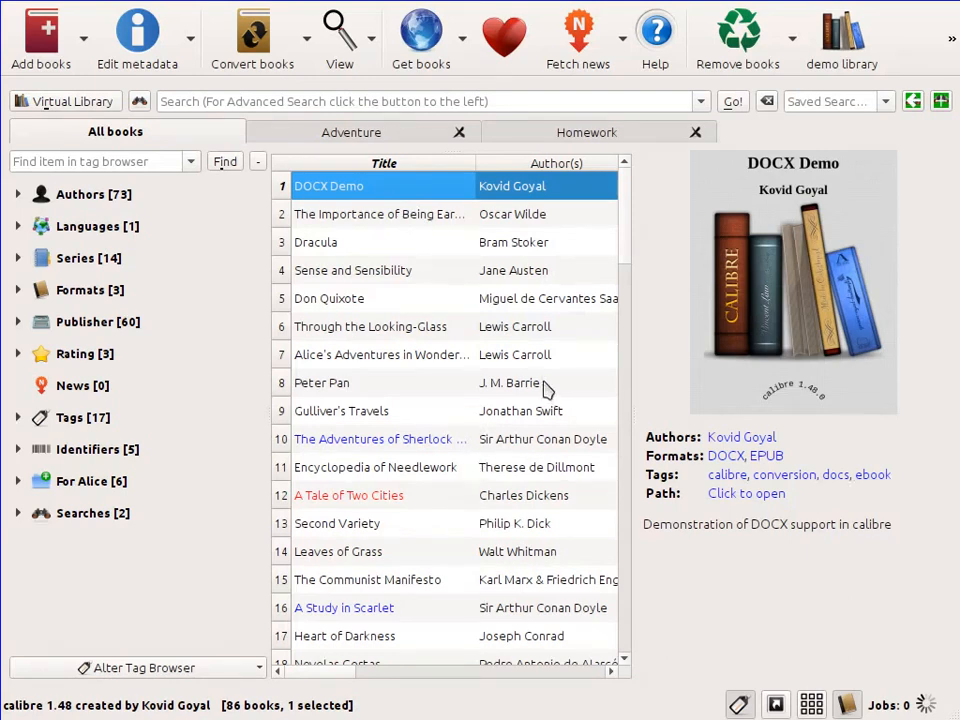
Step: Open the DOCX Demo book in the book editor and open its index_split_001.html file for editing
click(415, 330)
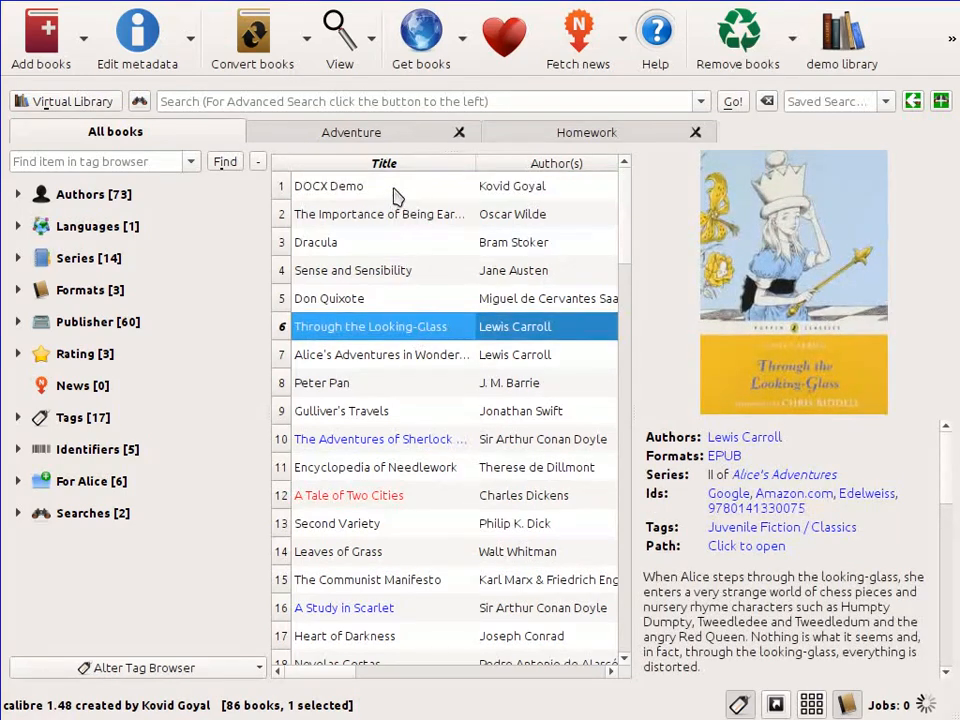
click(394, 190)
right_click(397, 190)
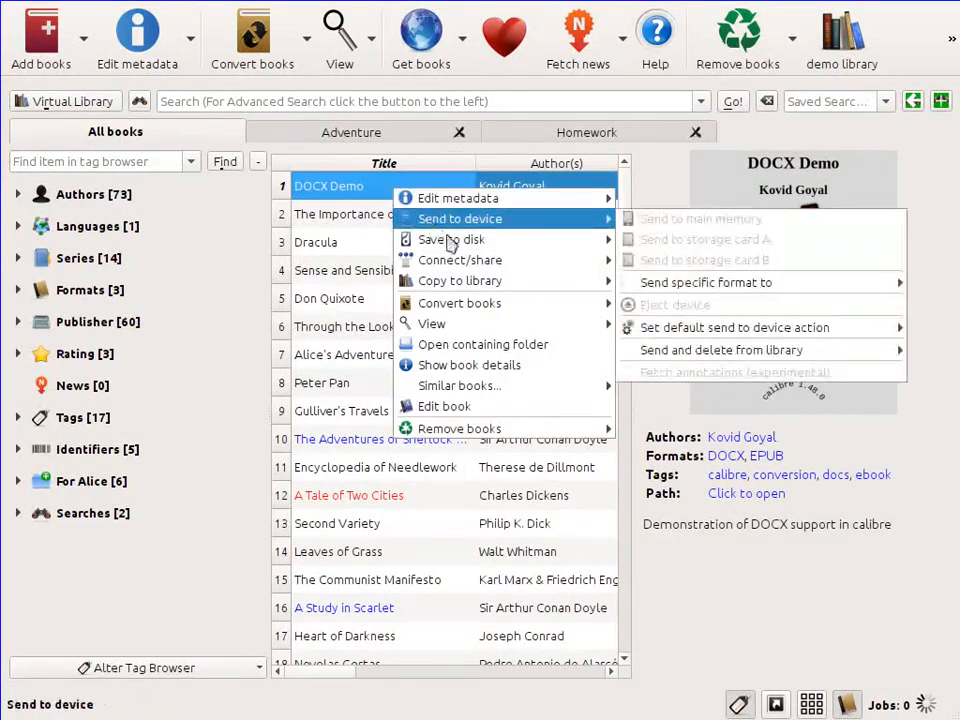
click(484, 412)
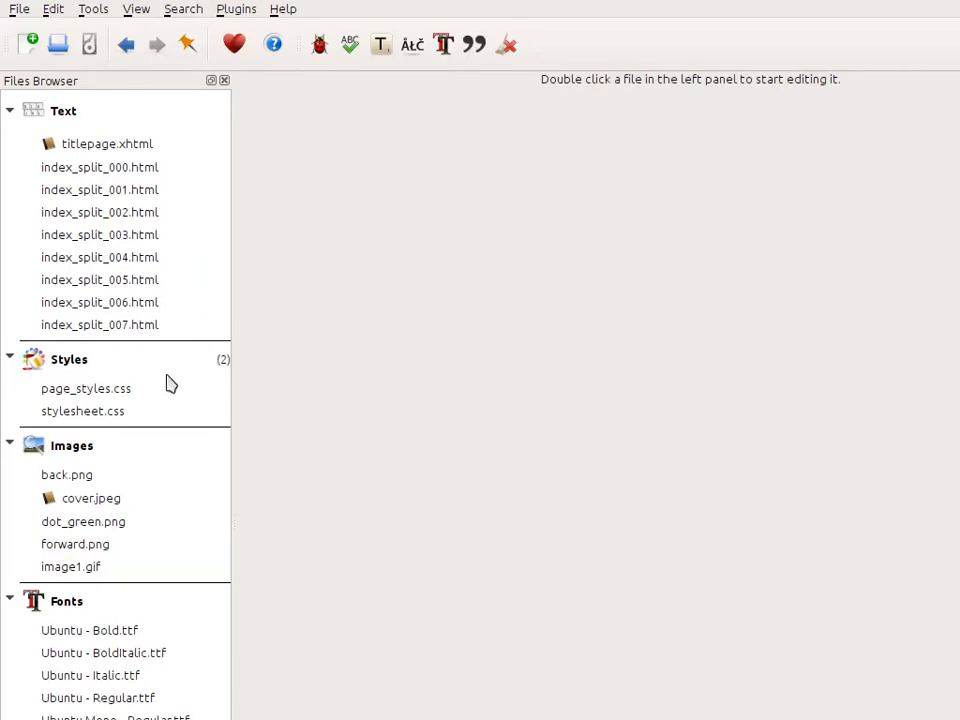
double_click(116, 177)
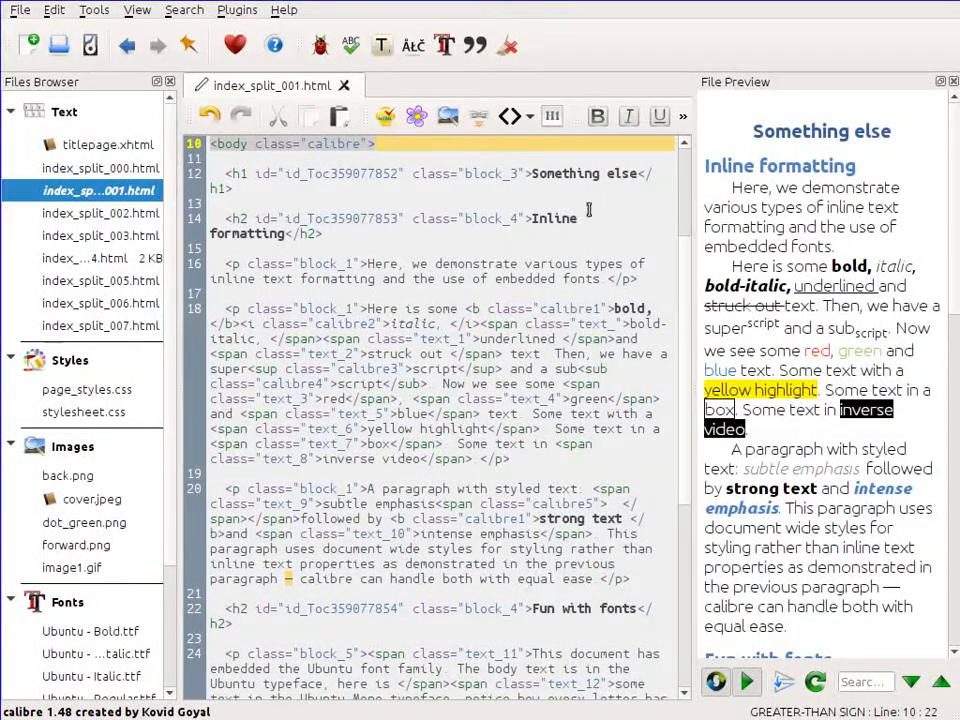
Step: Replace the "Something else" heading text in index_split_001.html with "Text formatting"
click(638, 174)
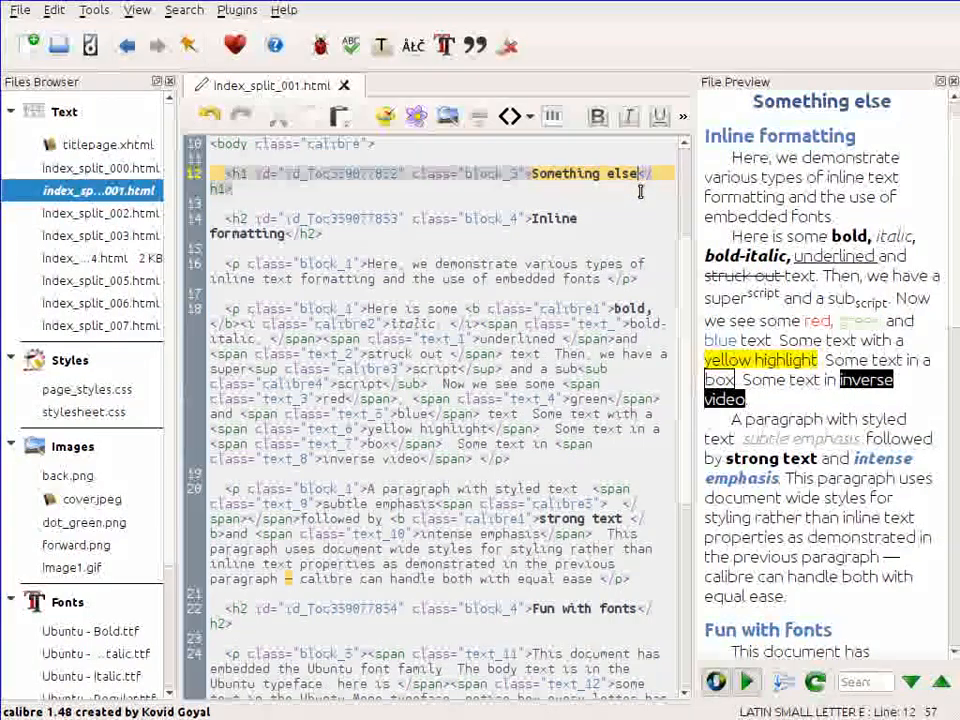
key(BackSpace)
key(BackSpace)
key(BackSpace)
key(BackSpace)
key(BackSpace)
key(BackSpace)
key(BackSpace)
key(BackSpace)
key(BackSpace)
key(BackSpace)
key(BackSpace)
key(BackSpace)
key(BackSpace)
key(BackSpace)
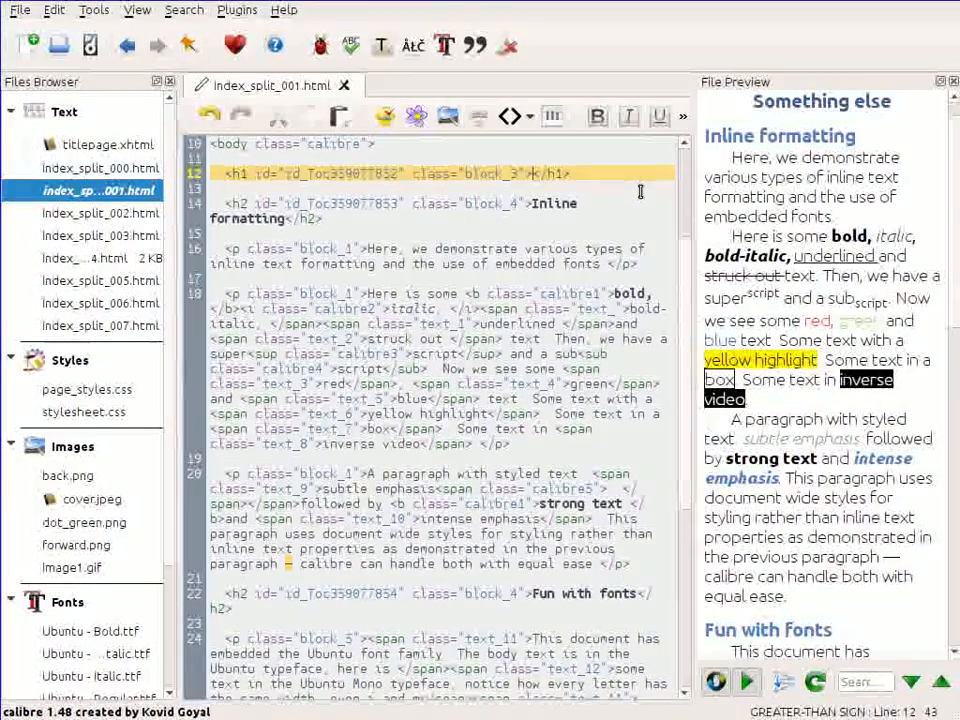
text(Text format)
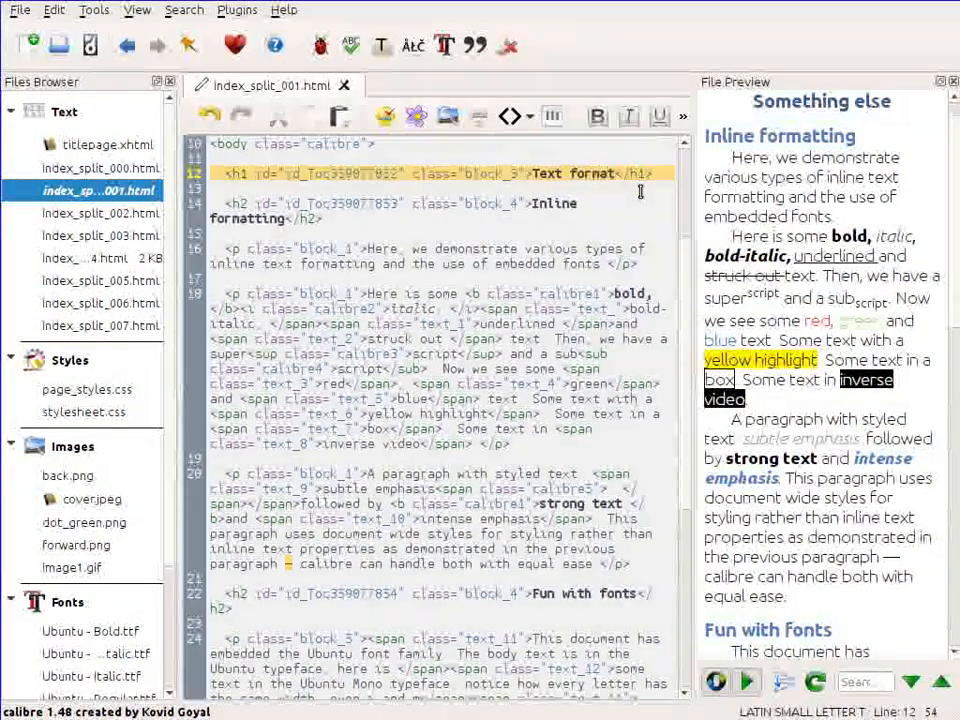
text(ting)
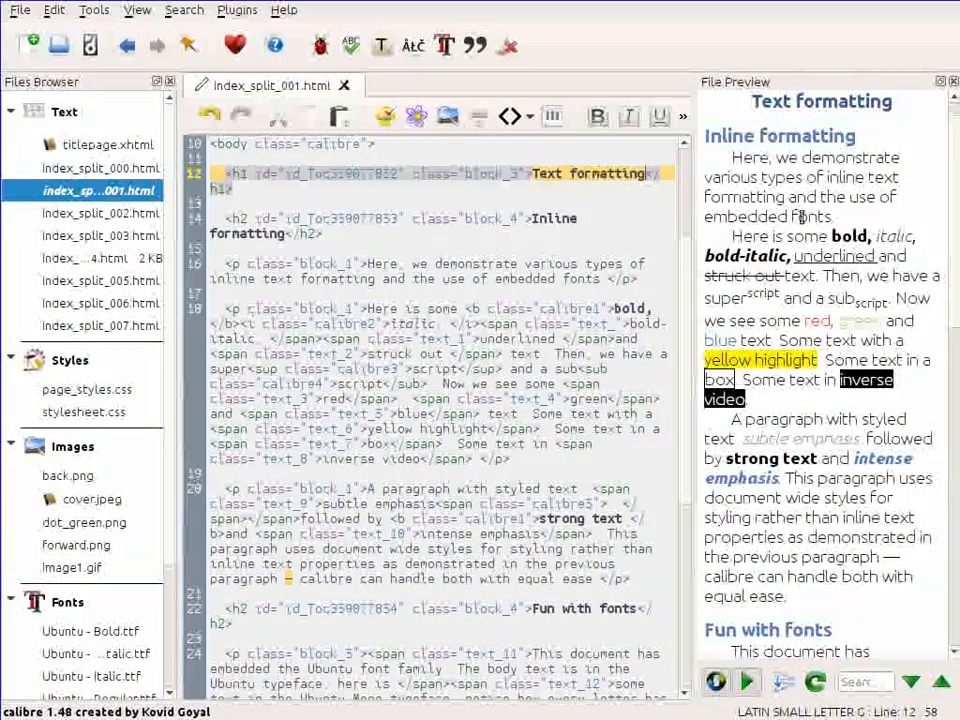
Step: Locate the "Paragraph level formatting" heading in the preview from the code, and the "Text formatting" heading in the code from the preview
scroll(535, 274, down, 8)
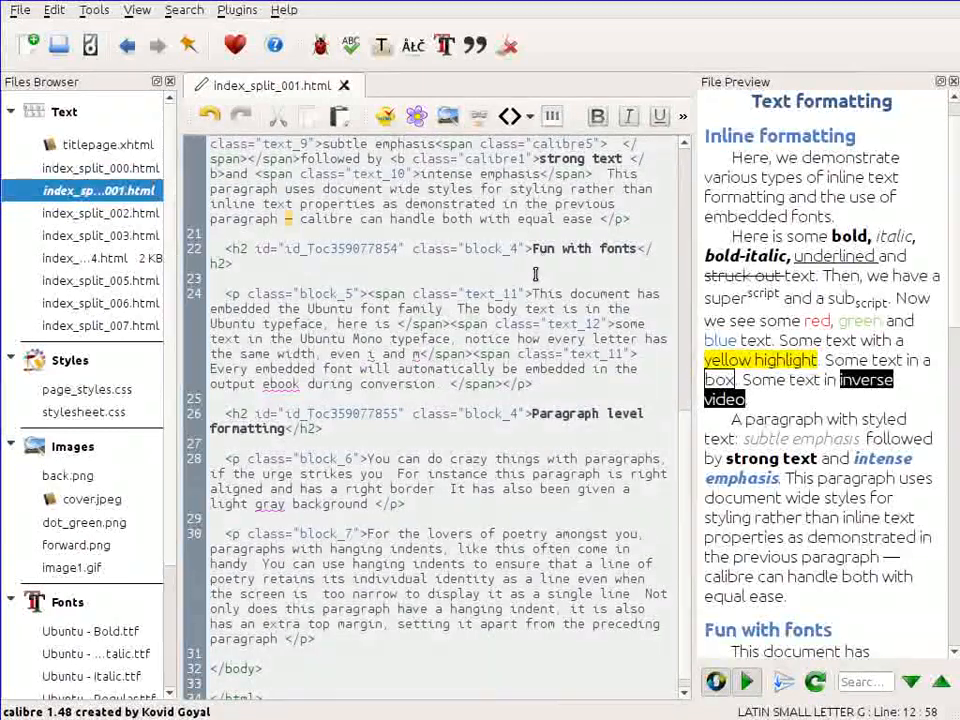
click(596, 414)
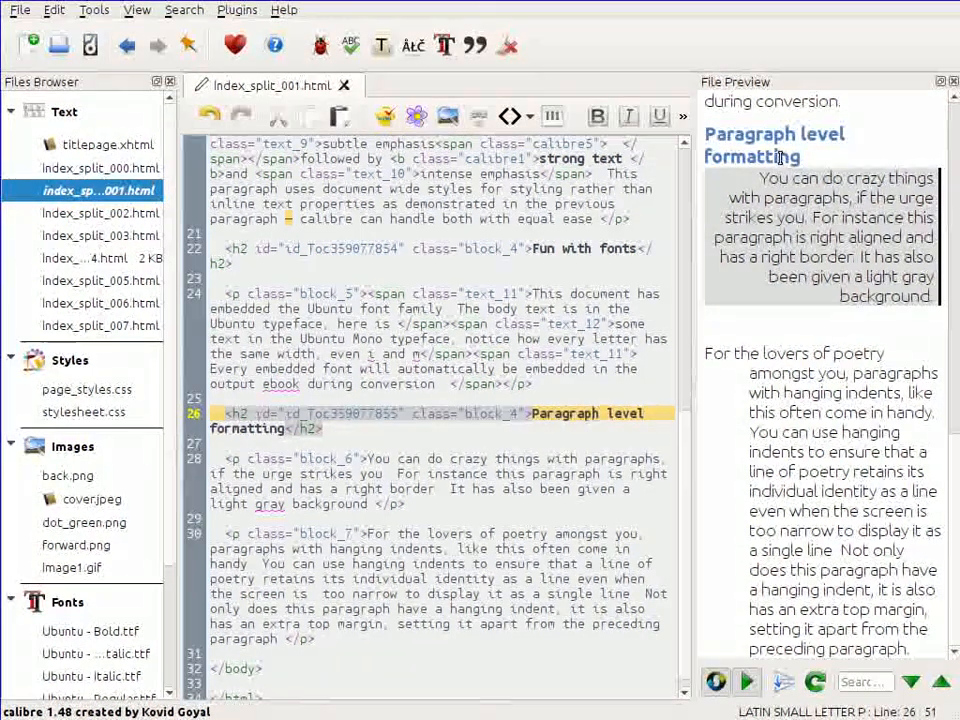
scroll(808, 464, up, 10)
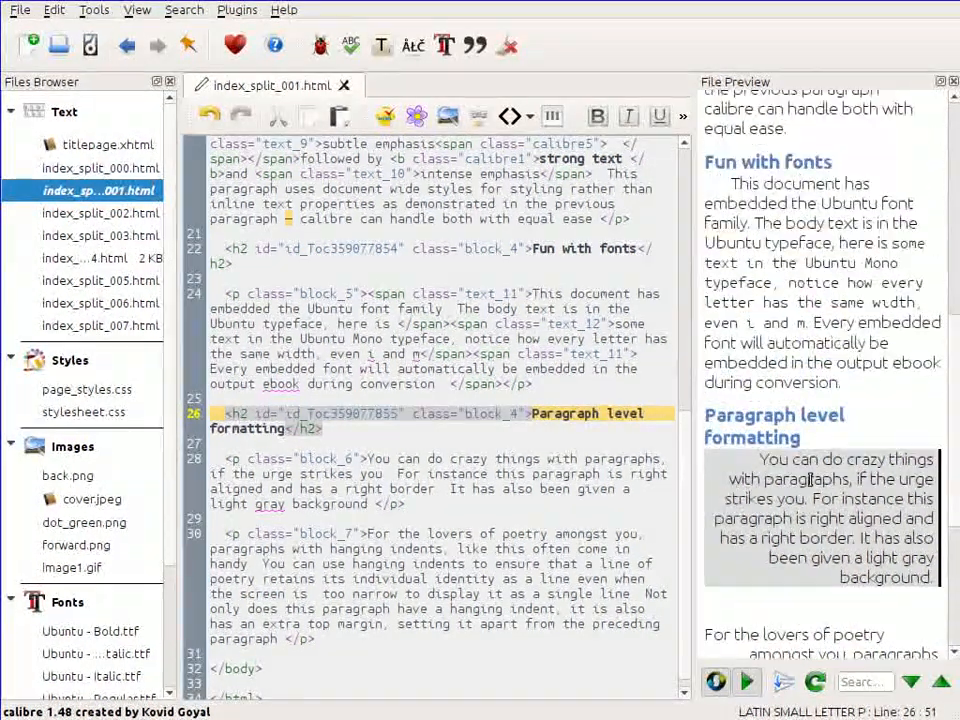
scroll(816, 424, up, 3)
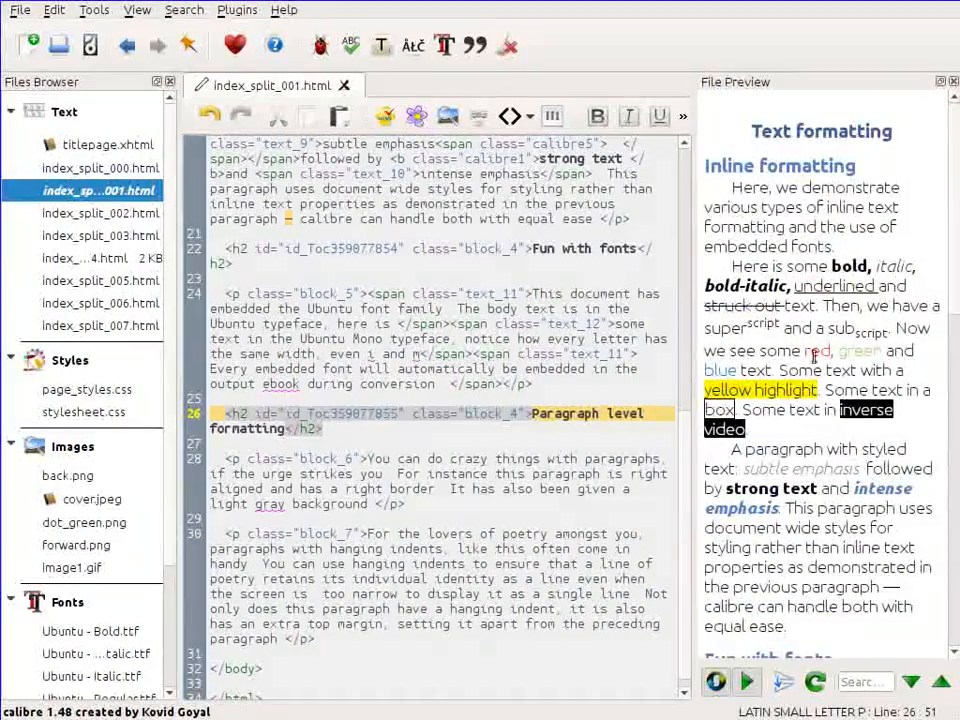
click(800, 132)
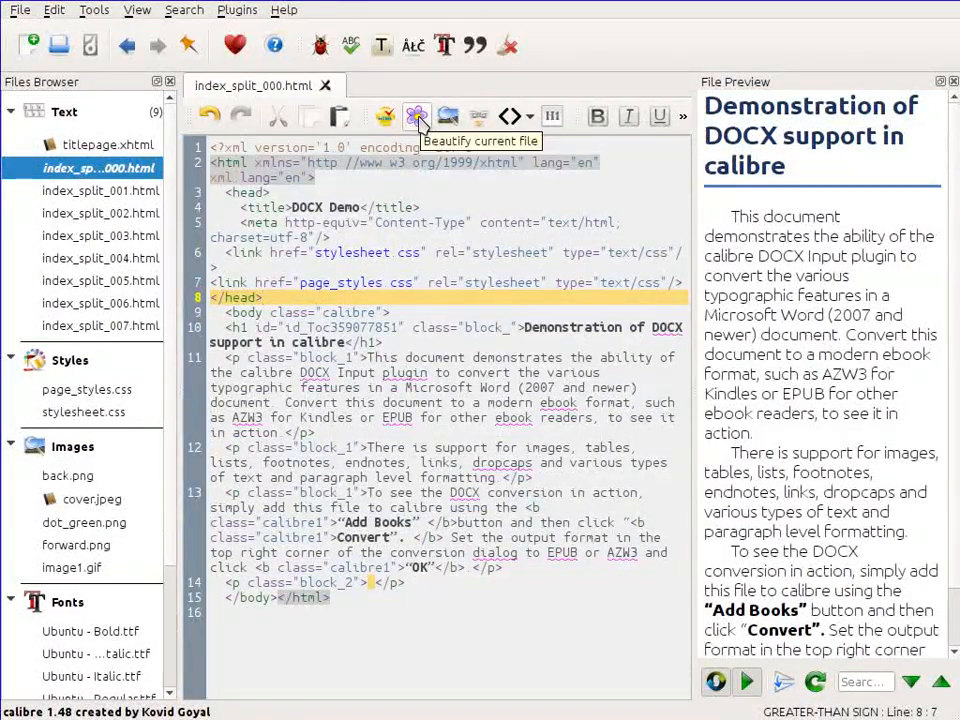
Step: Beautify the code of index_split_000.html and check that the preview follows its heading, first paragraph and "Add Books" text
click(417, 117)
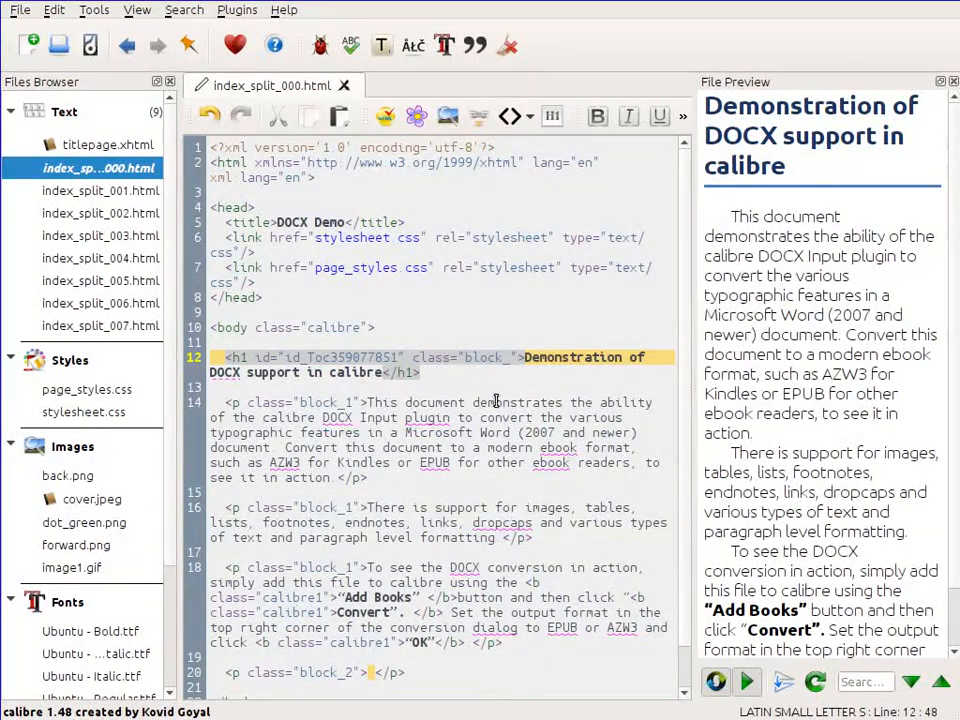
key(Down)
key(Down)
key(Down)
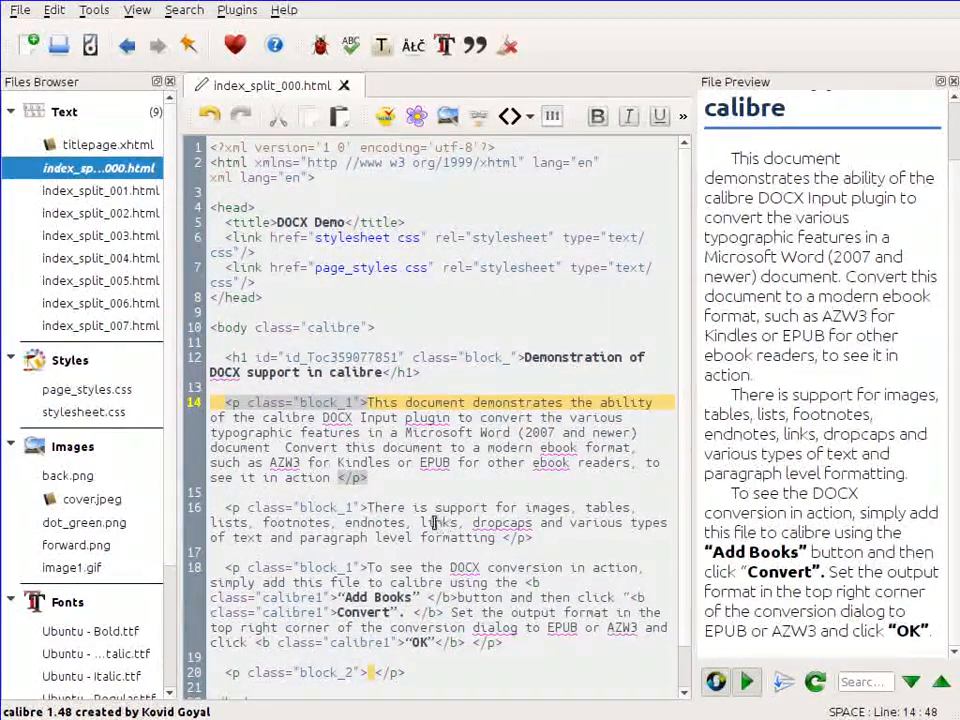
click(392, 597)
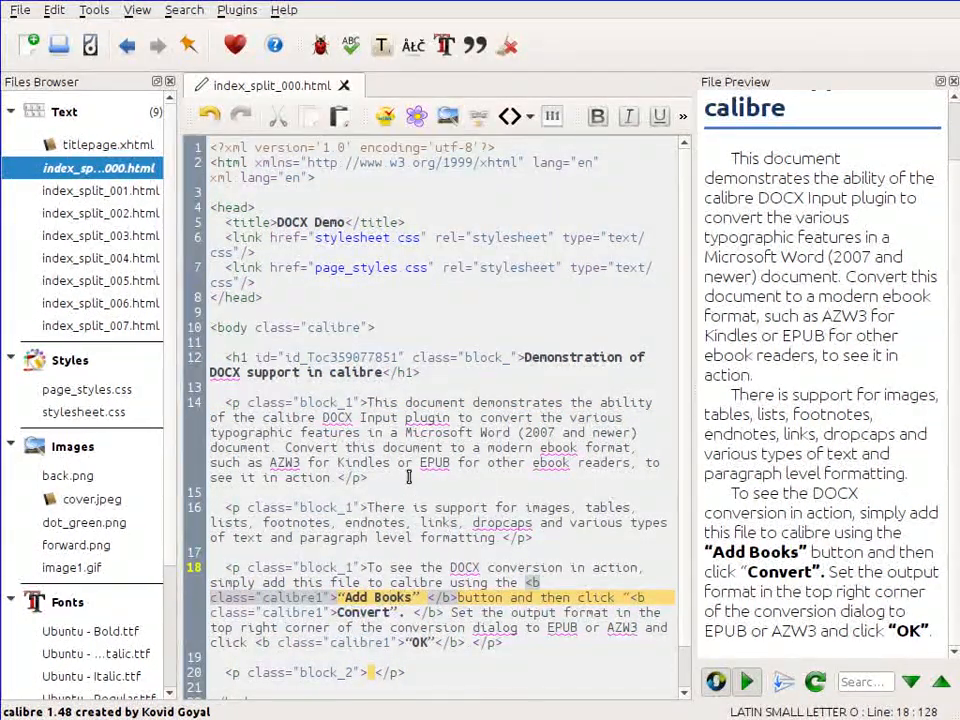
click(570, 358)
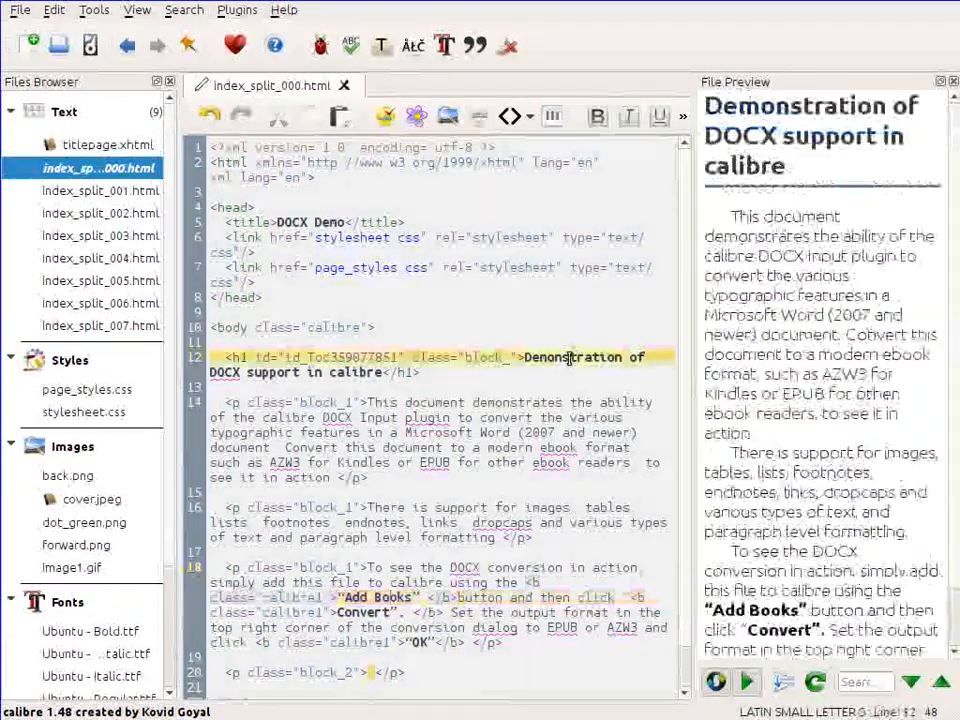
click(378, 597)
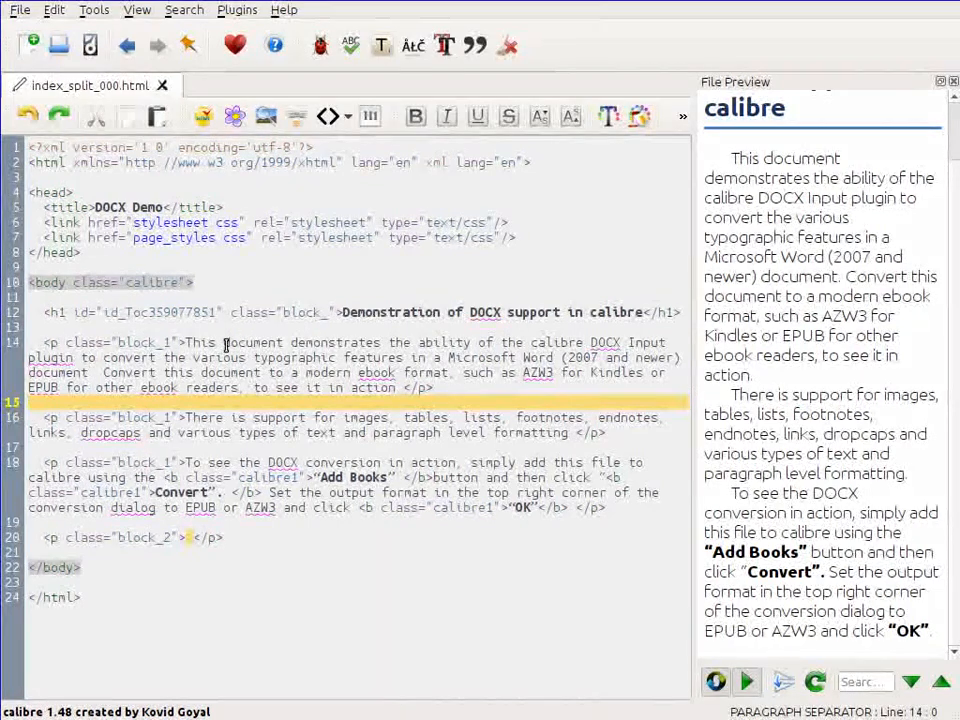
Step: Make "document demonstrates" bold in the first paragraph and colour "support for images" red, rgb(255, 0, 0), in the second
drag(223, 344, 383, 344)
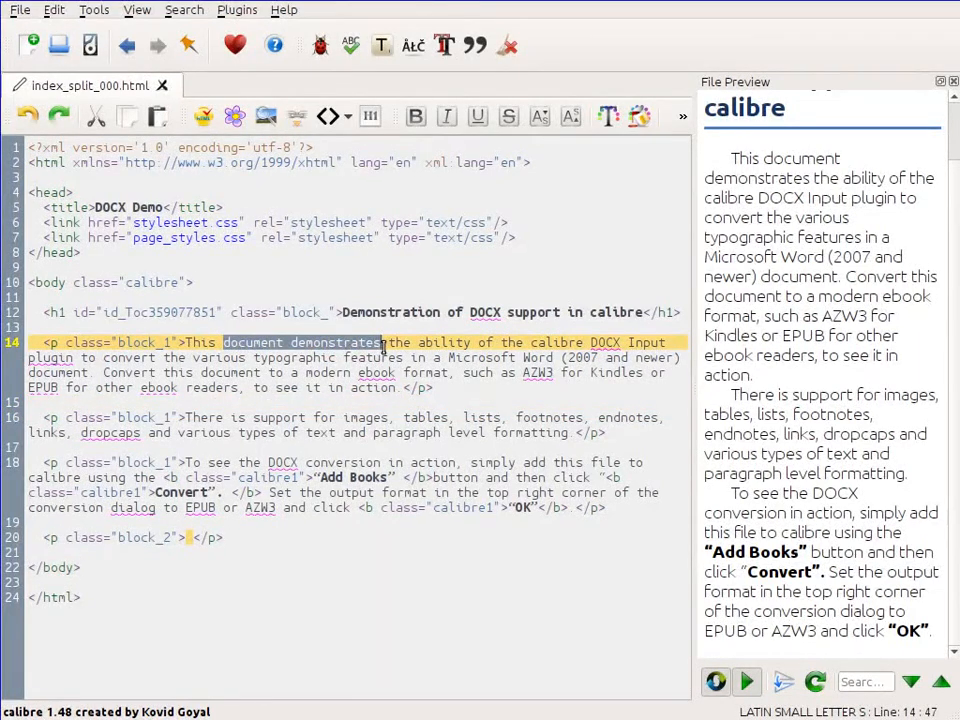
click(416, 118)
drag(254, 418, 388, 418)
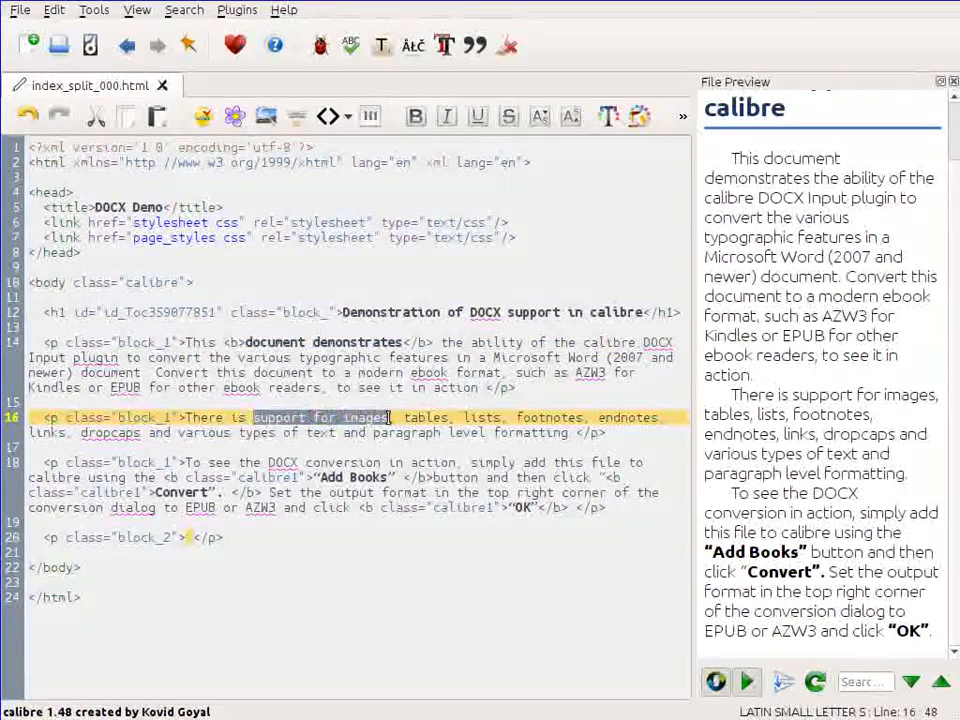
click(609, 118)
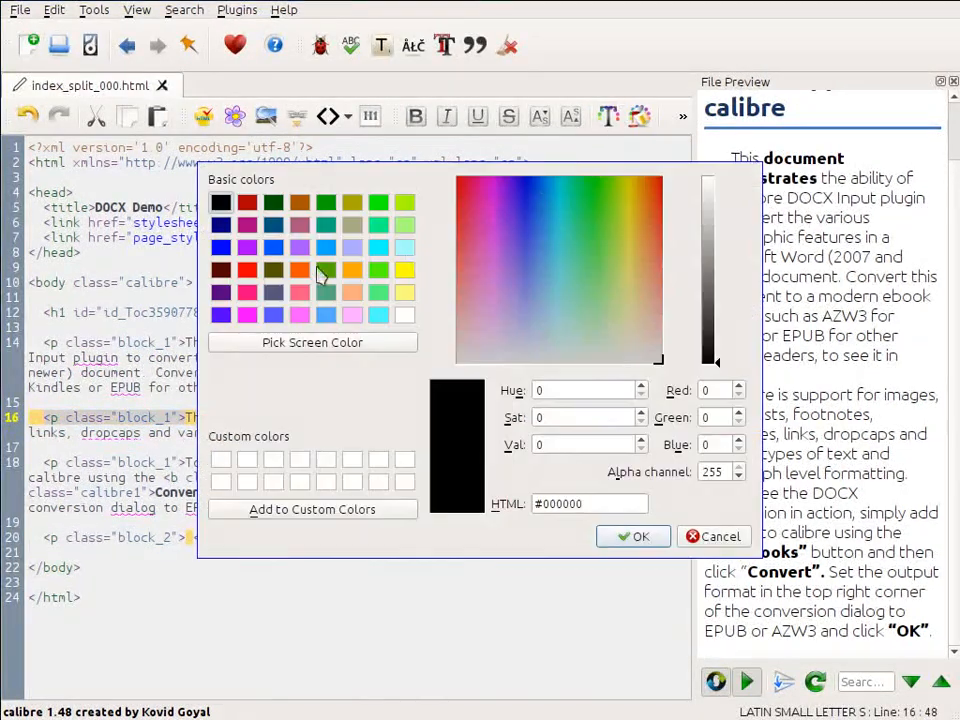
click(247, 269)
click(632, 538)
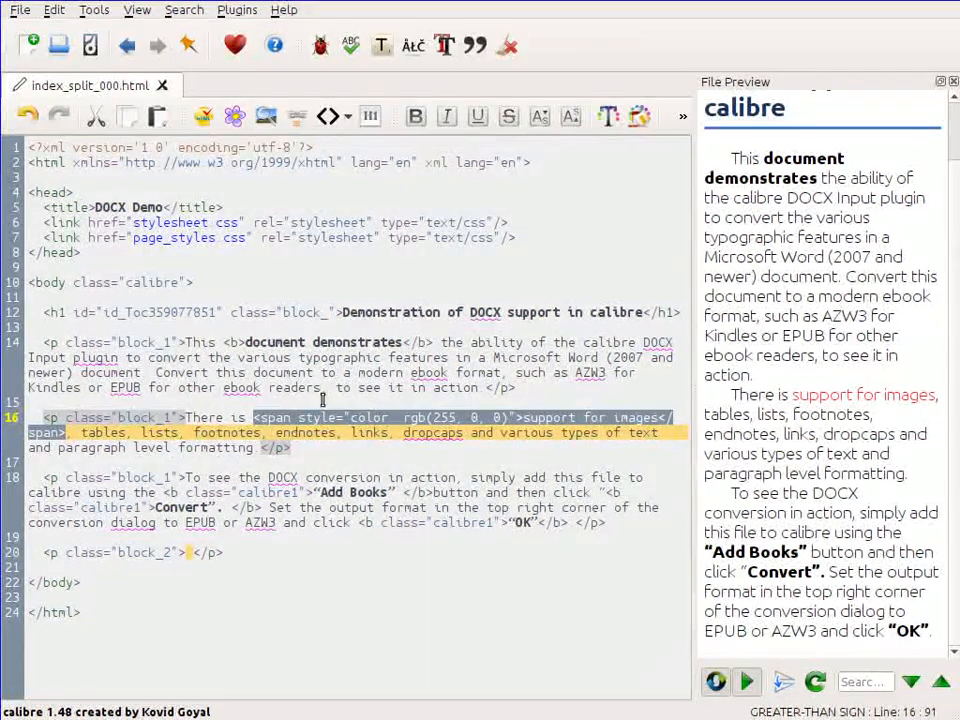
Step: Import tweak.png into the book, insert it at the end of the first paragraph and view it in the preview
click(486, 387)
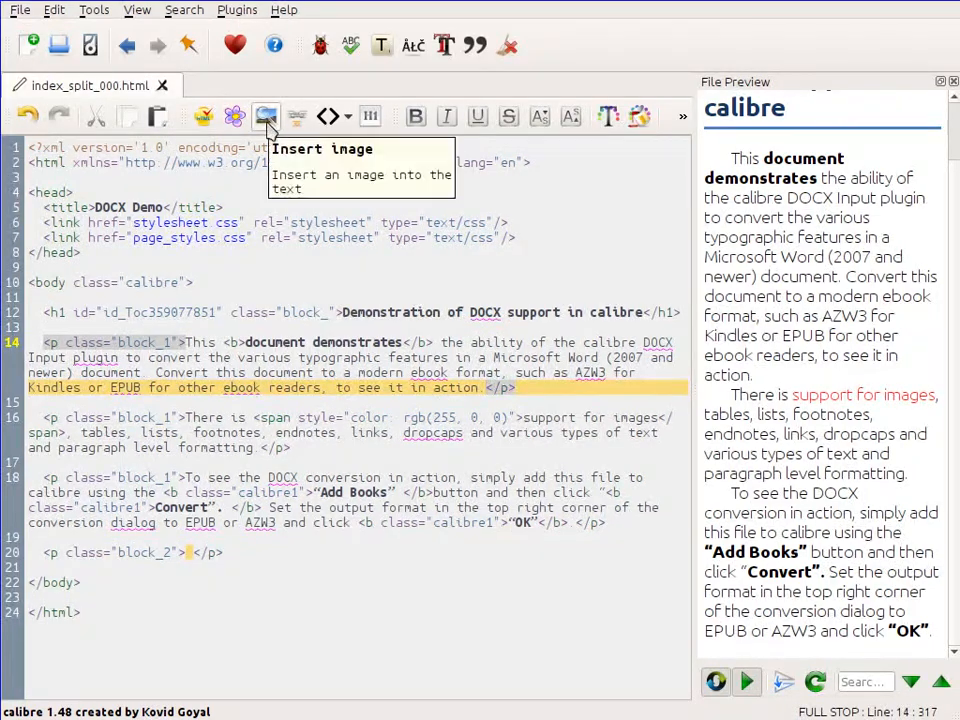
click(266, 117)
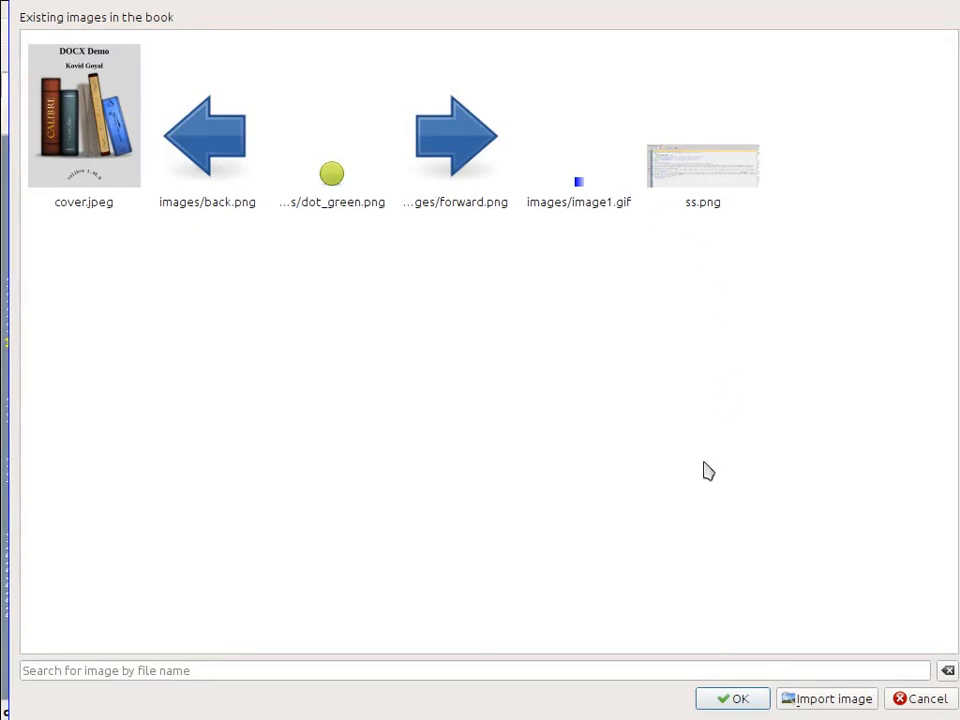
click(830, 699)
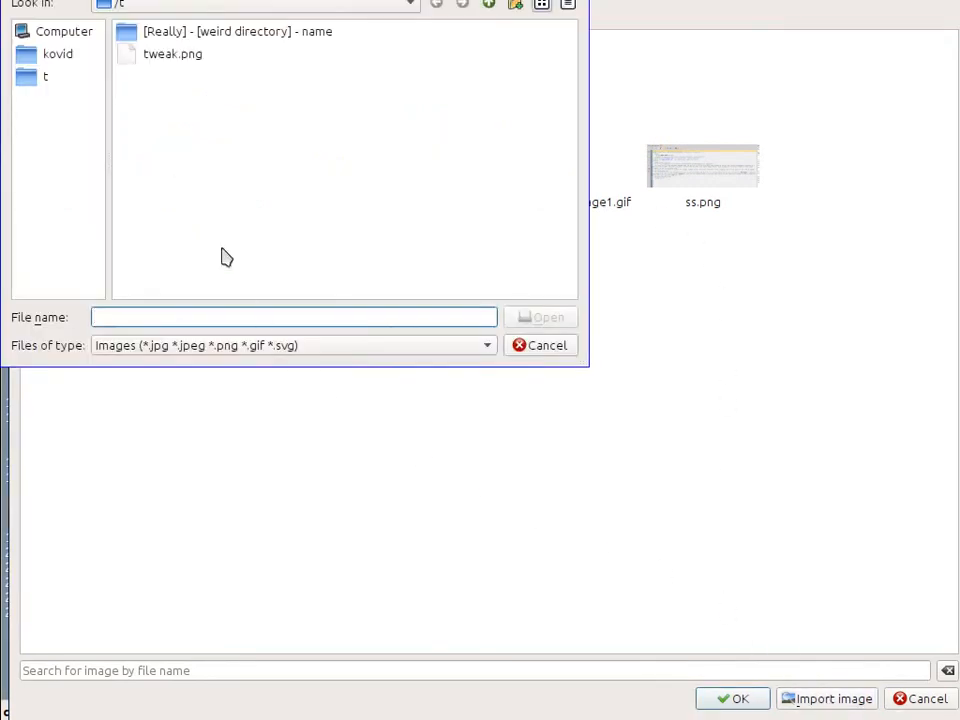
click(170, 60)
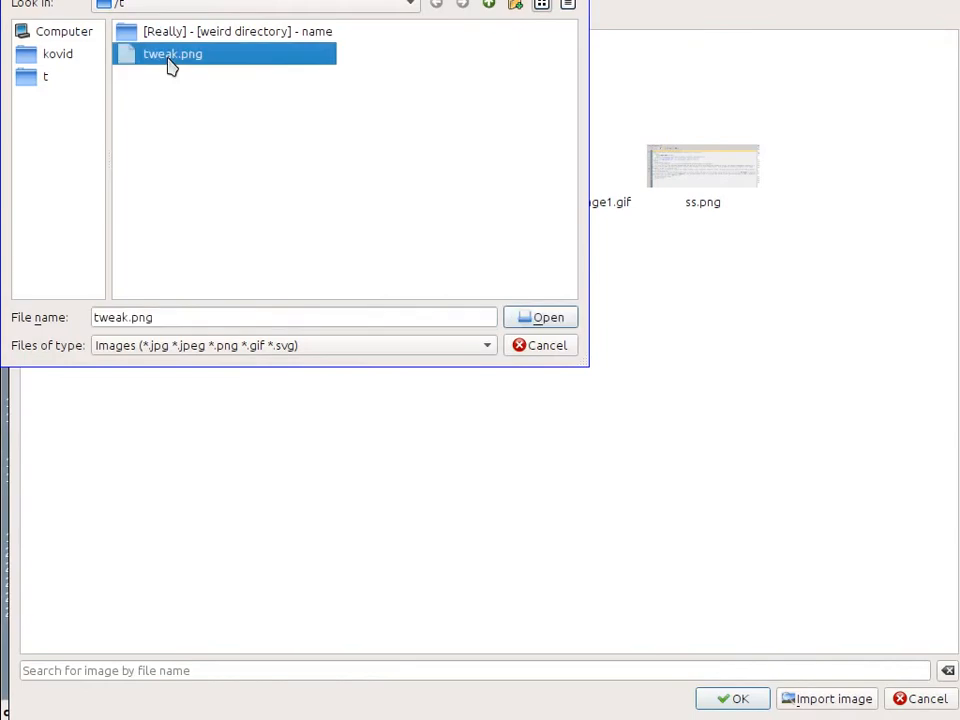
click(535, 320)
click(74, 50)
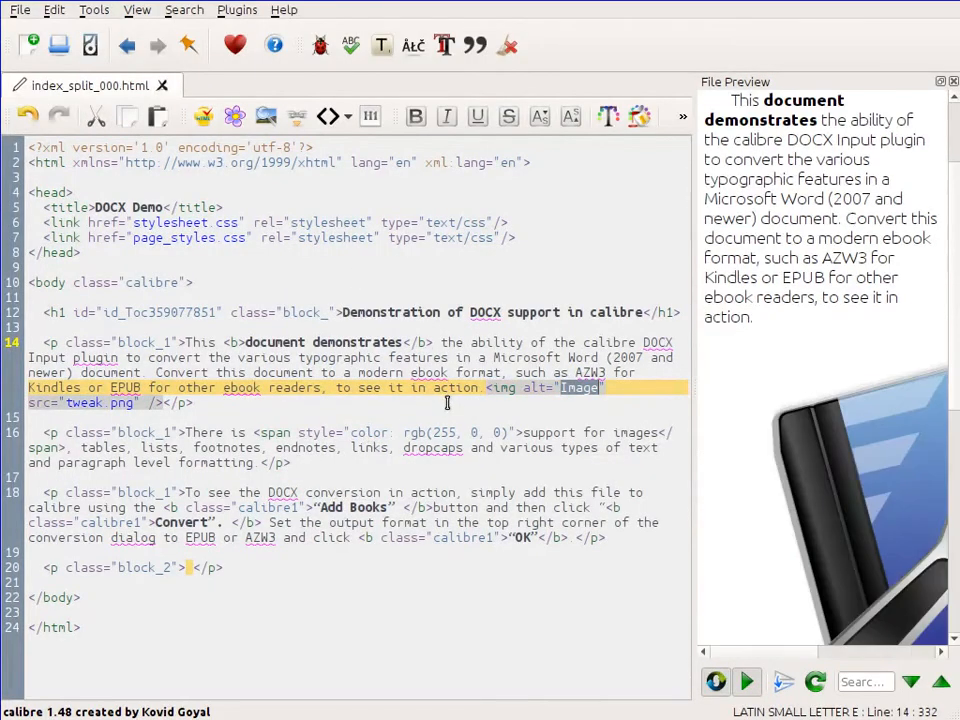
mouse_move(766, 651)
mouse_down()
mouse_move(859, 658)
mouse_move(783, 653)
mouse_up()
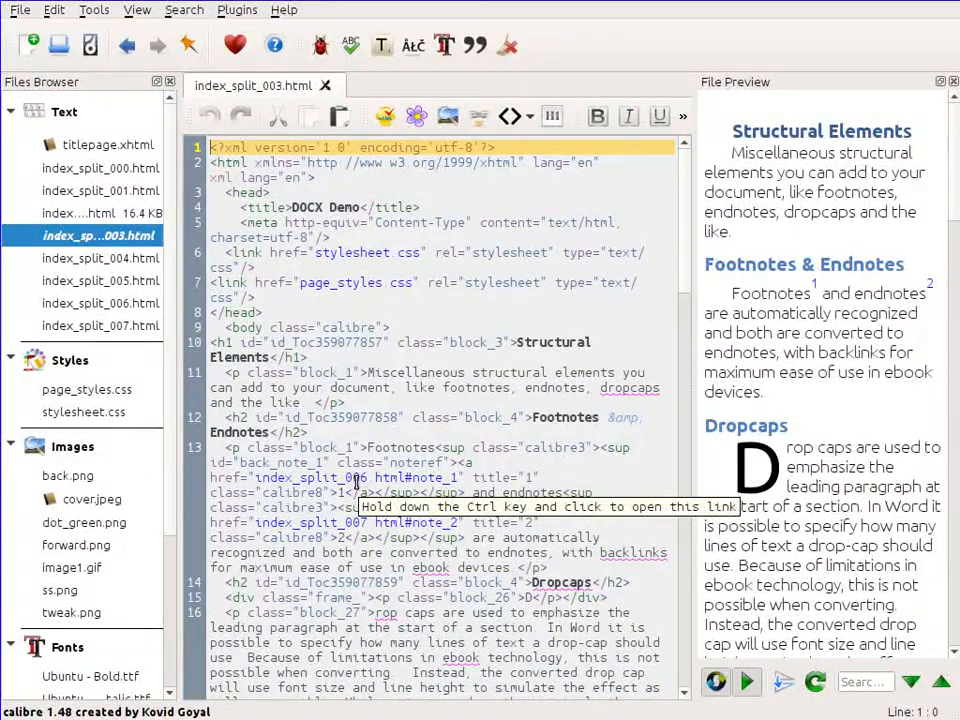
Step: Follow the first footnote's link from index_split_003.html to index_split_006.html, and that file's stylesheet link to stylesheet.css
ctrl+click(355, 482)
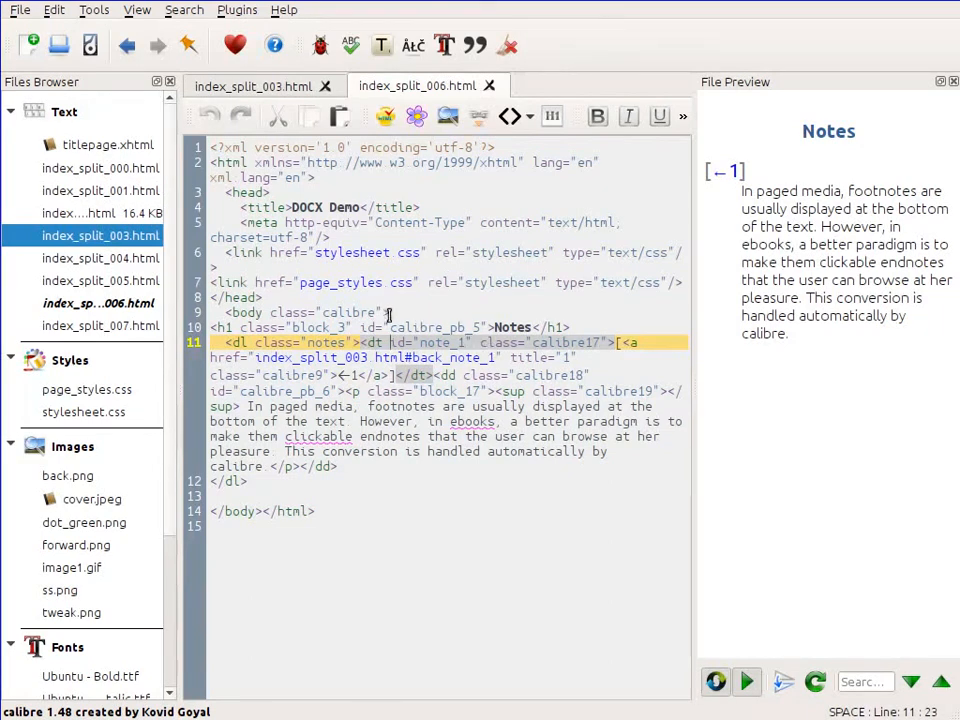
ctrl+click(352, 256)
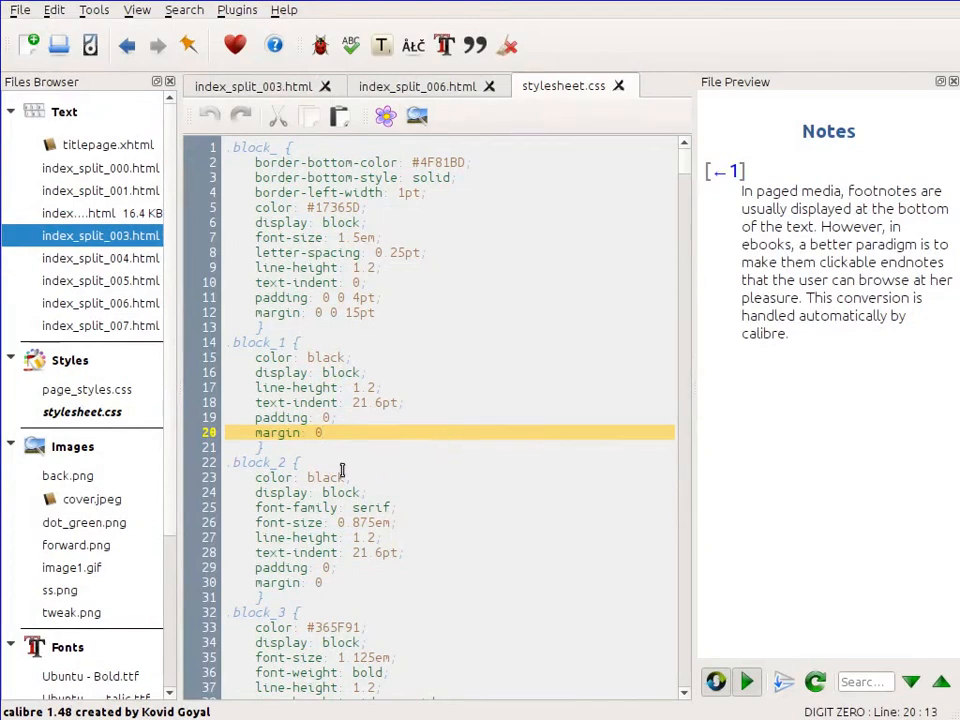
Step: Look up the online help for the text-indent property in the block_1 rule, read it and return to the stylesheet
right_click(273, 403)
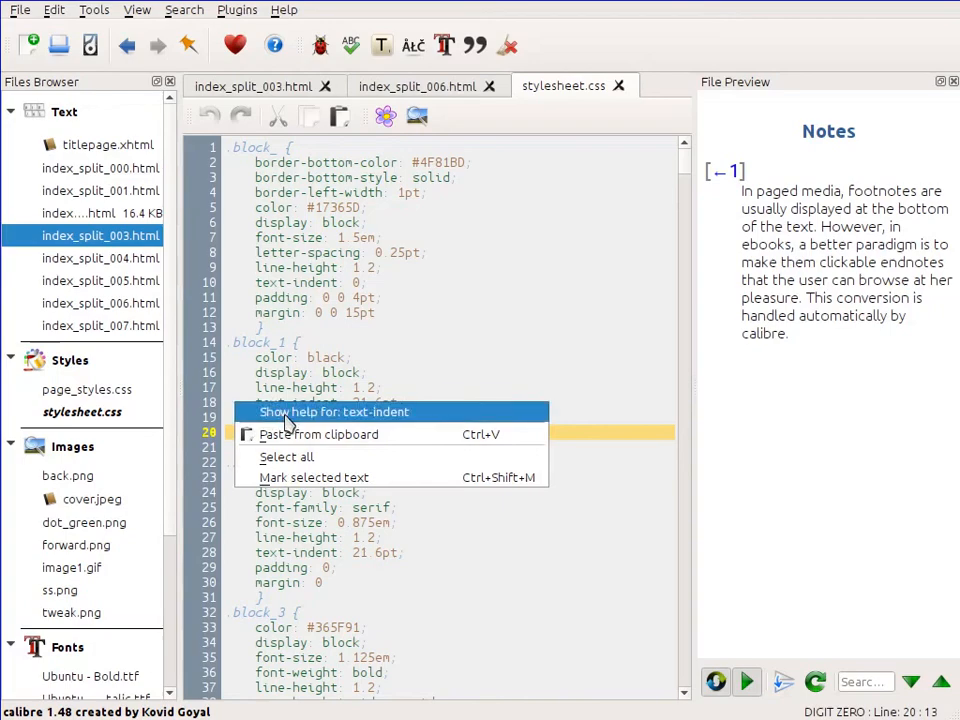
click(285, 416)
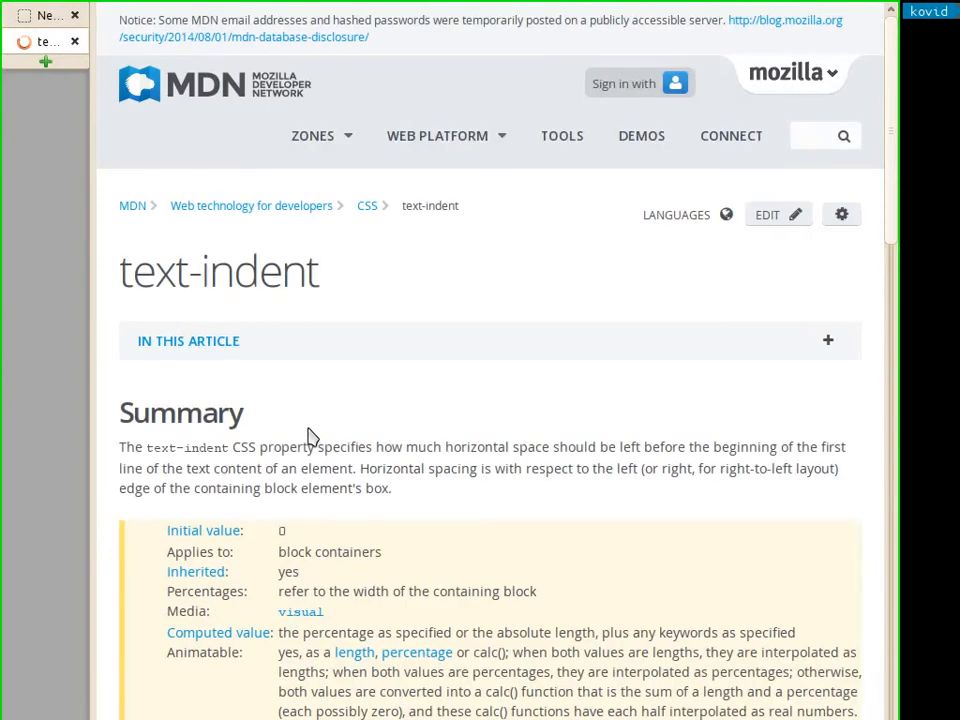
scroll(318, 436, down, 10)
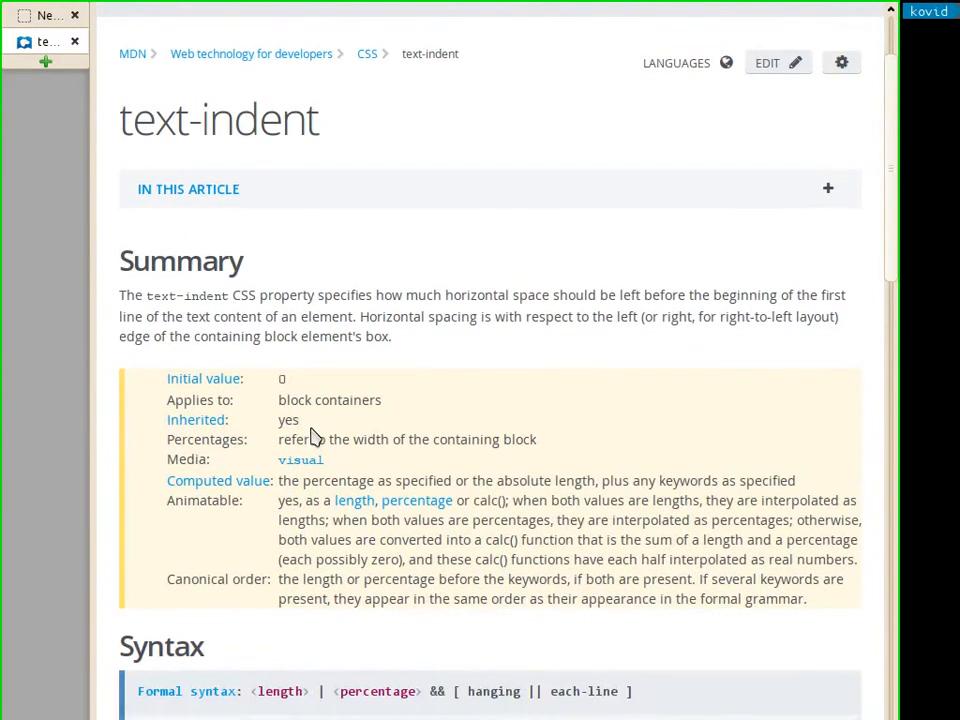
scroll(322, 435, down, 7)
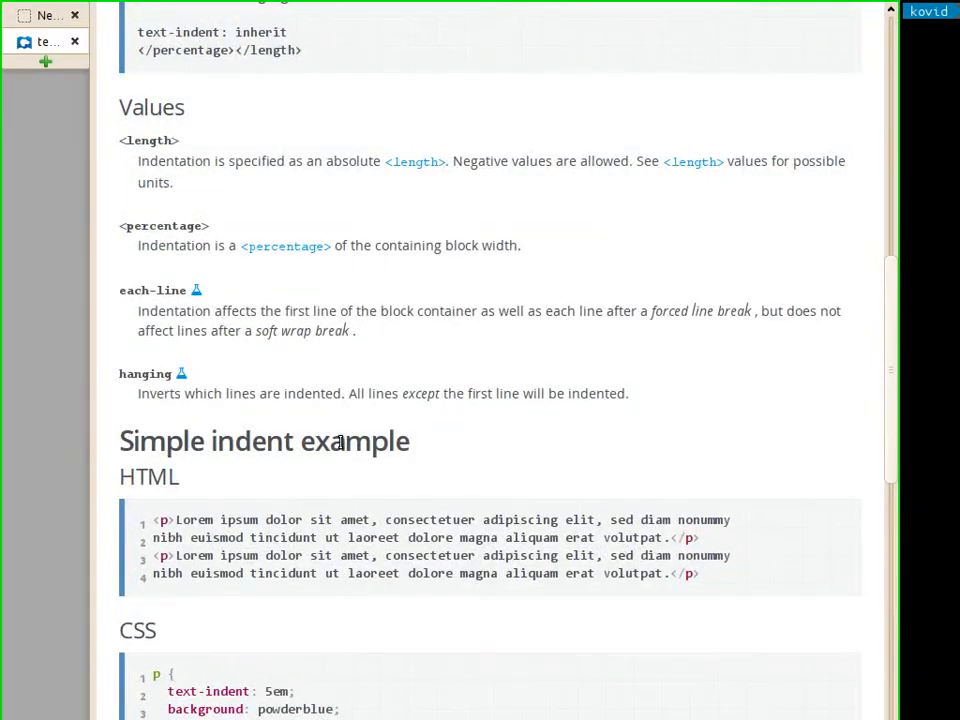
key(alt+Tab)
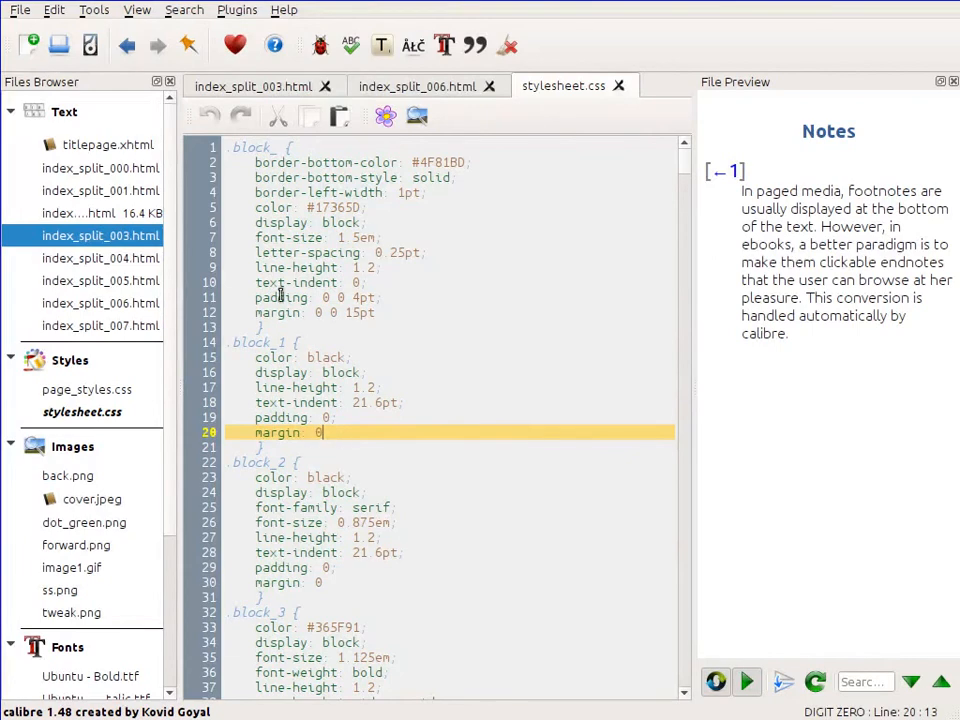
Step: Look up the help for the dl tag in index_split_006.html
click(432, 87)
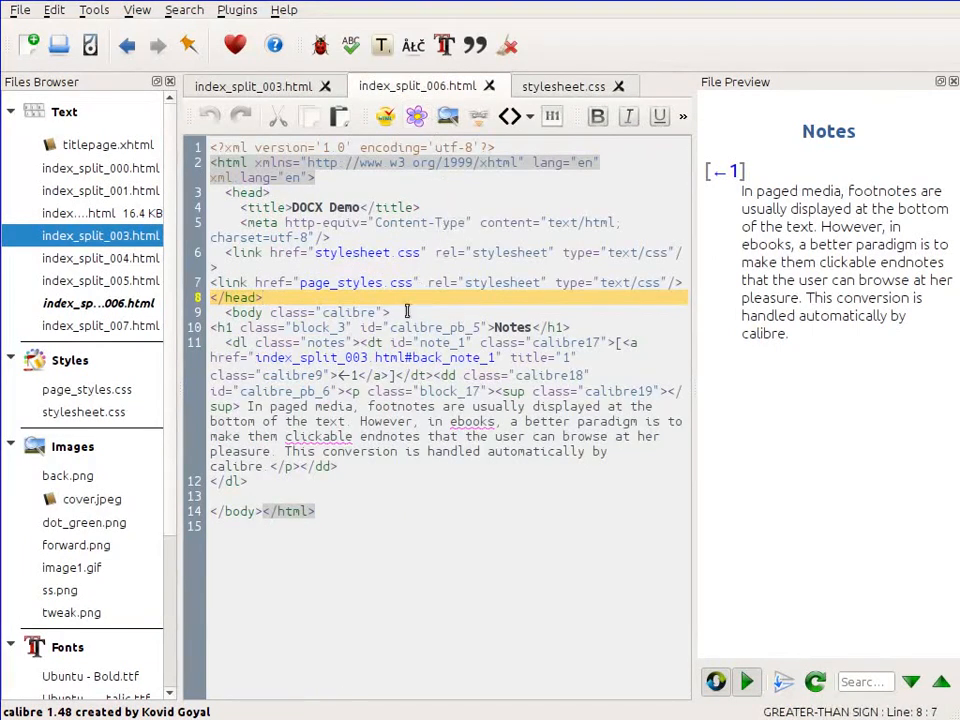
right_click(240, 343)
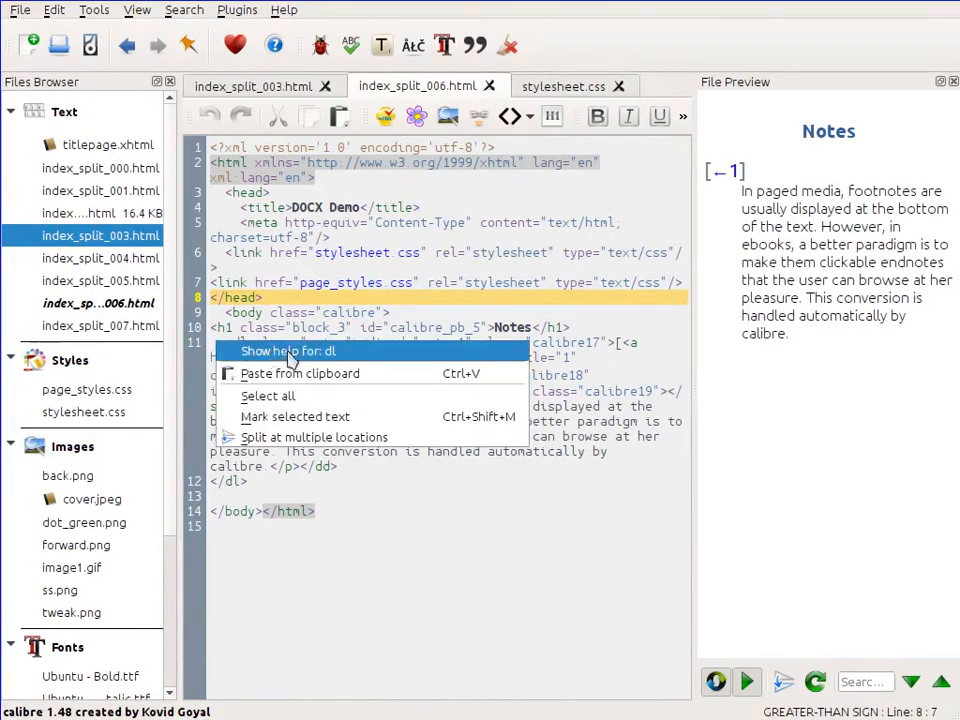
click(414, 507)
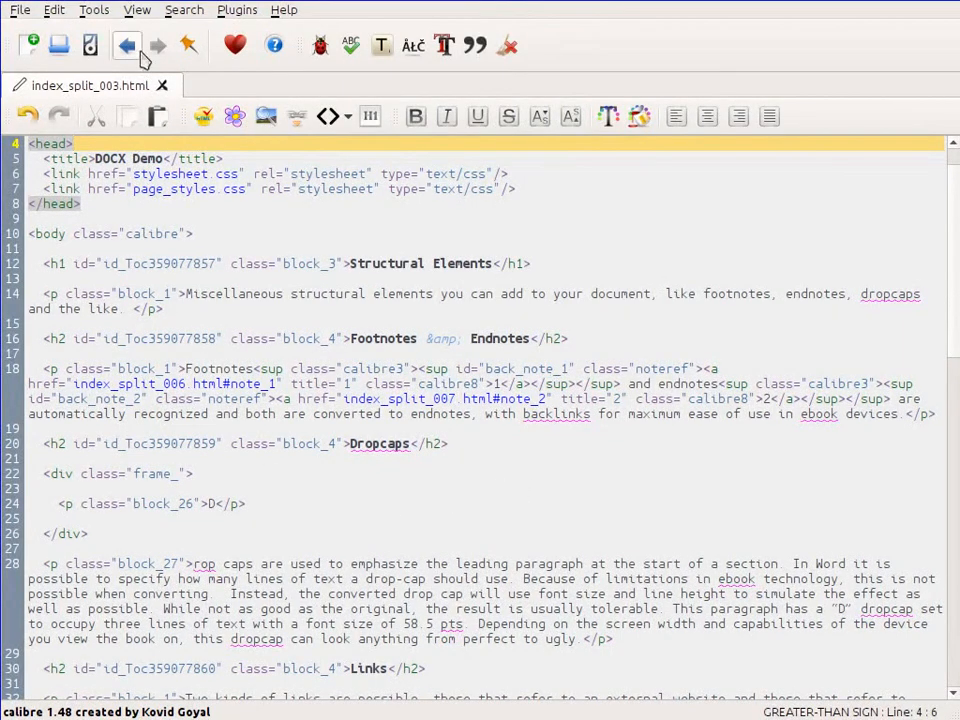
Step: Show the Live CSS of the Dropcaps heading in index_split_003.html and go to its matching .block_4 rule in stylesheet.css
click(137, 12)
click(180, 154)
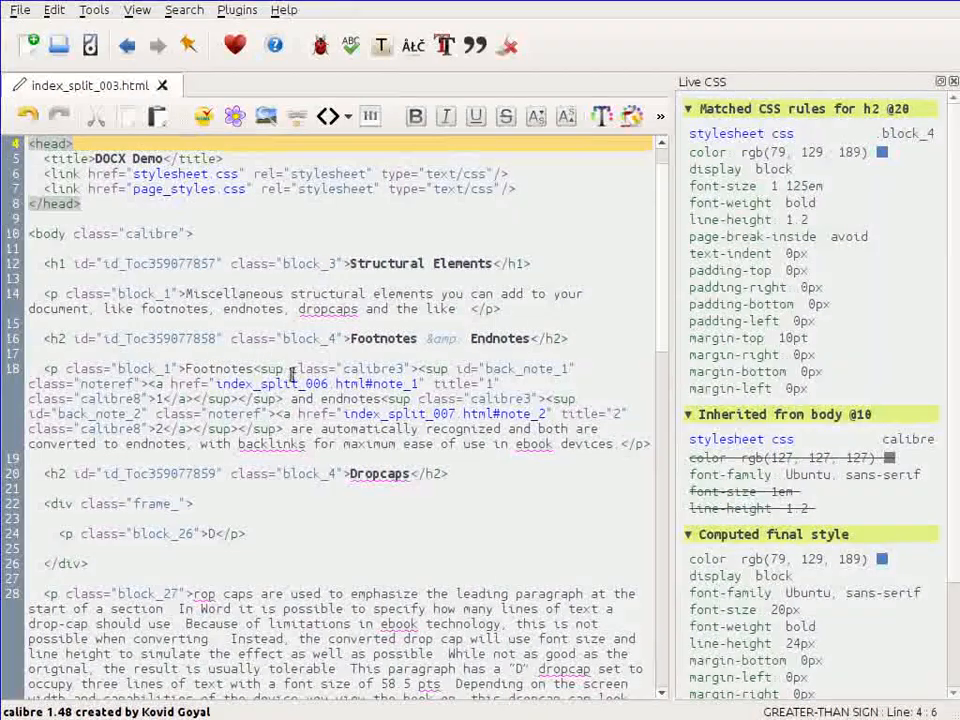
click(381, 474)
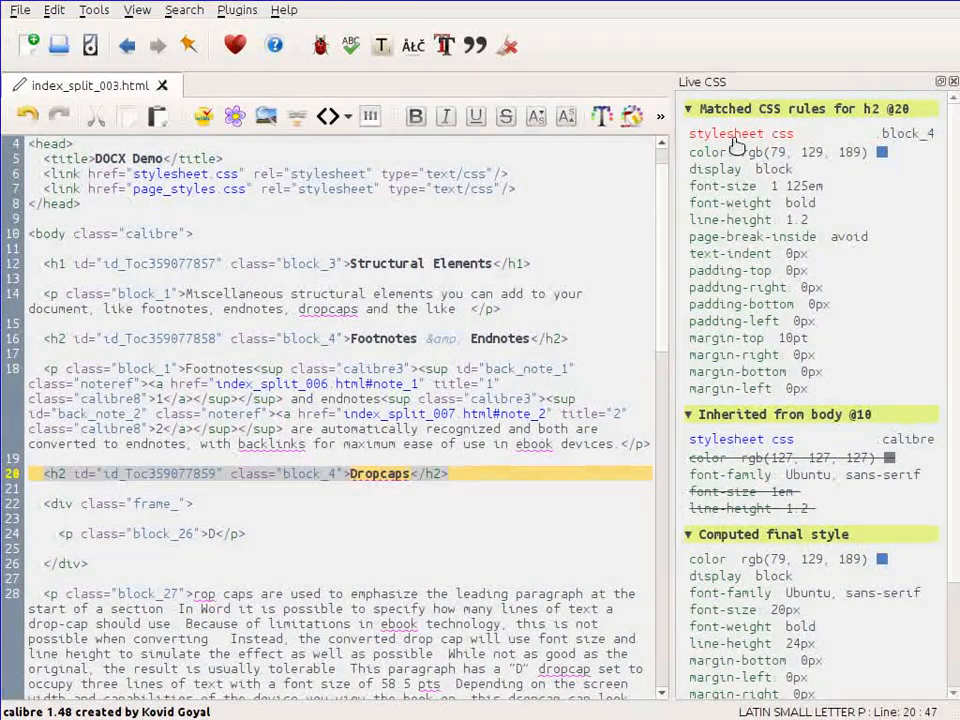
click(692, 138)
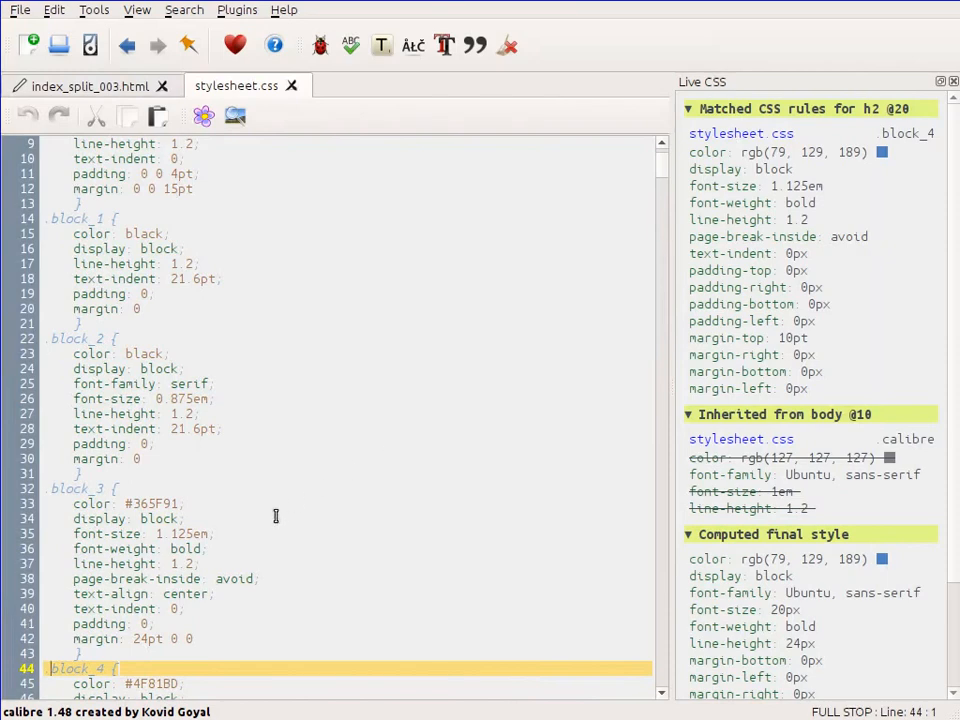
scroll(246, 535, down, 2)
scroll(246, 535, down, 1)
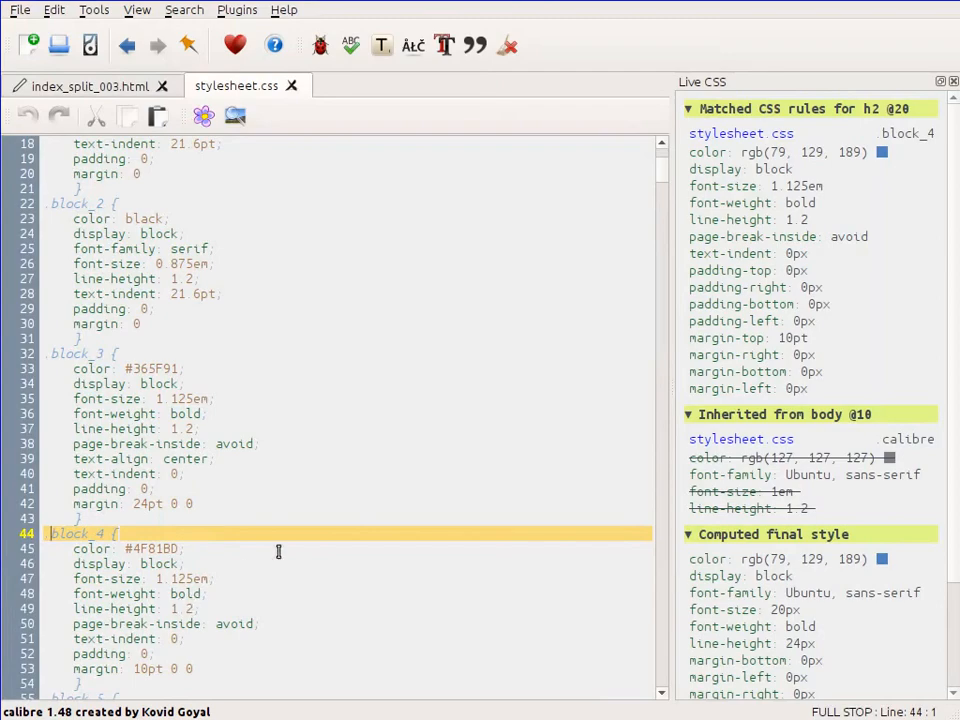
Step: Return to index_split_003.html and inspect the live CSS rules of the paragraph below the drop cap
click(84, 86)
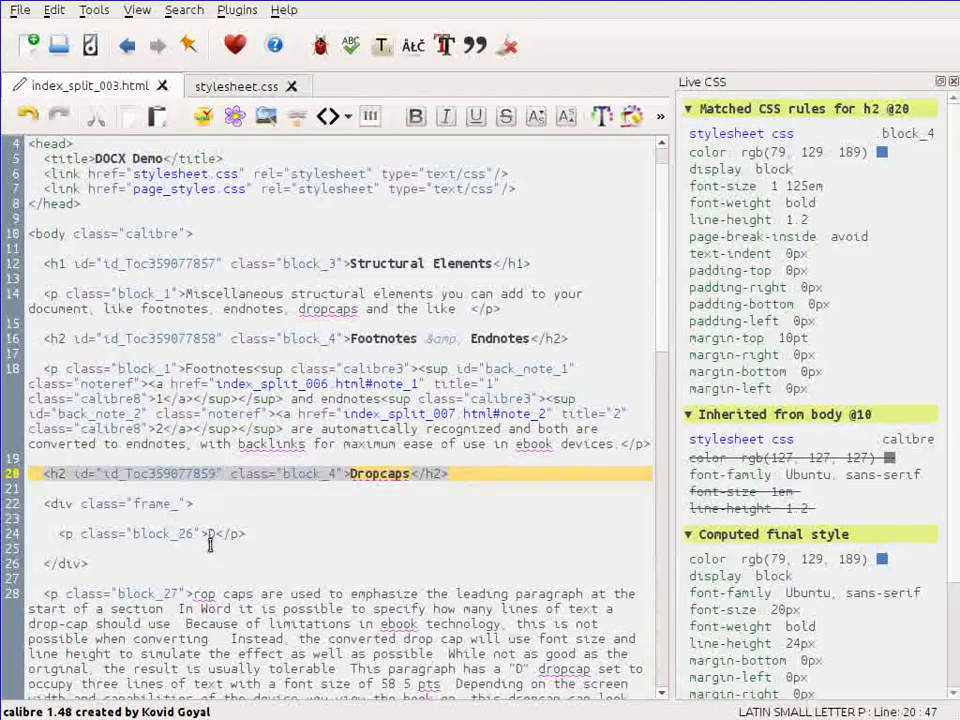
click(244, 594)
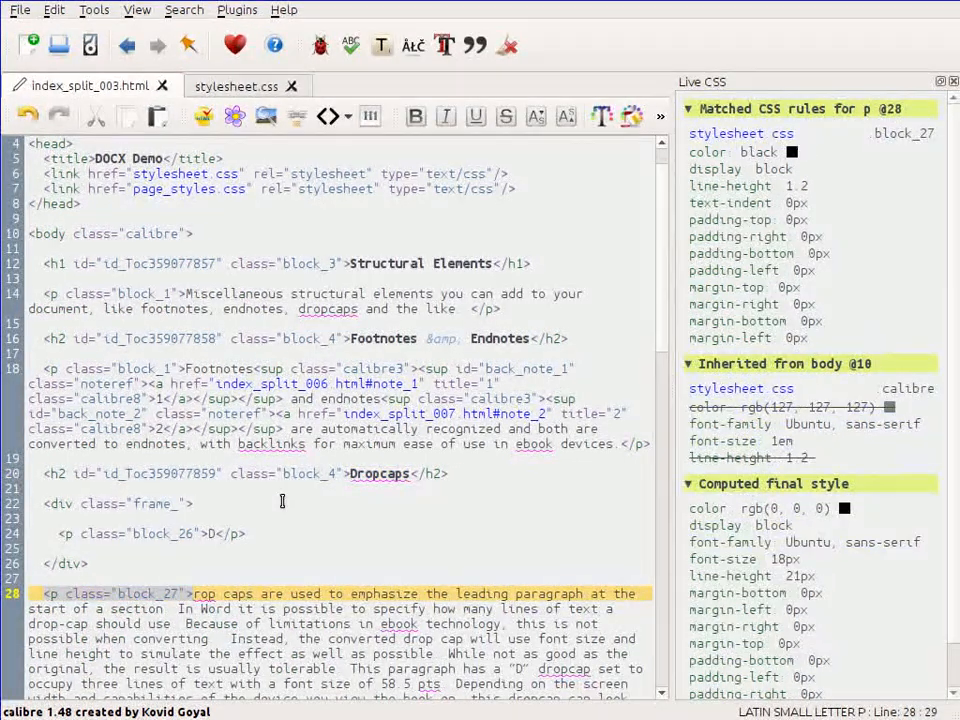
scroll(288, 473, down, 2)
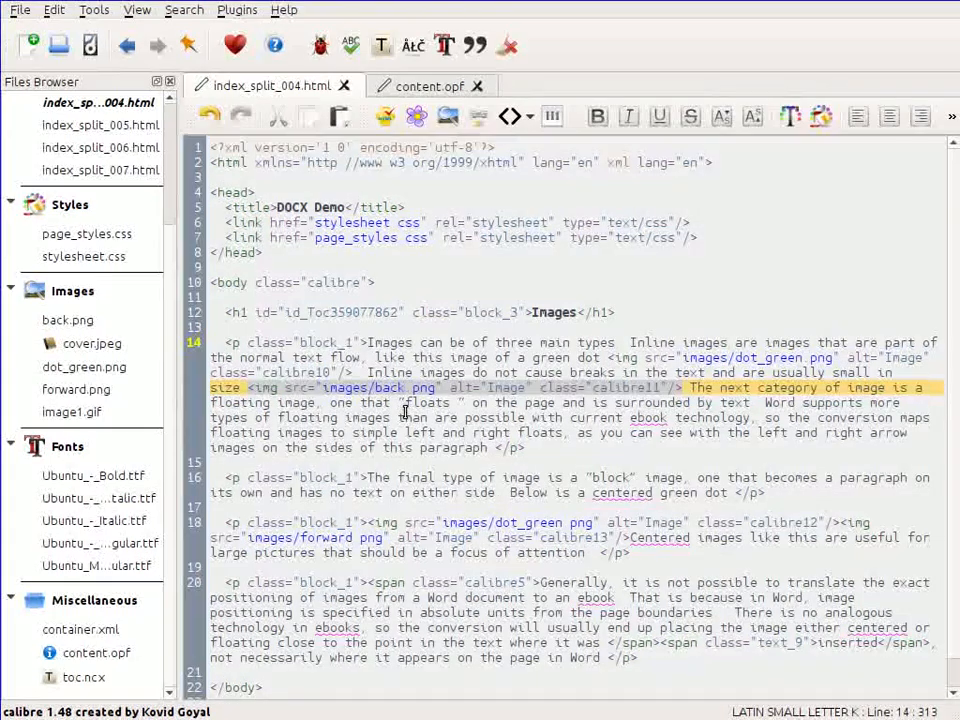
Step: Change the second inline image's source in index_split_004.html to the nonexistent images/back2.png
text(2)
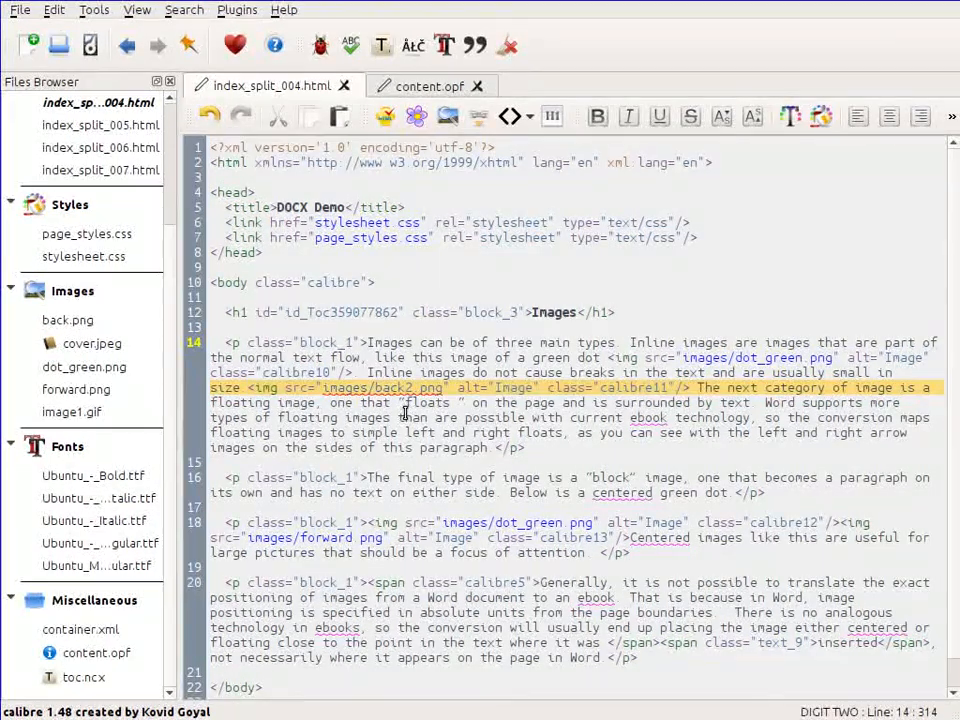
mouse_move(450, 417)
mouse_down()
mouse_move(440, 425)
mouse_move(450, 432)
mouse_up()
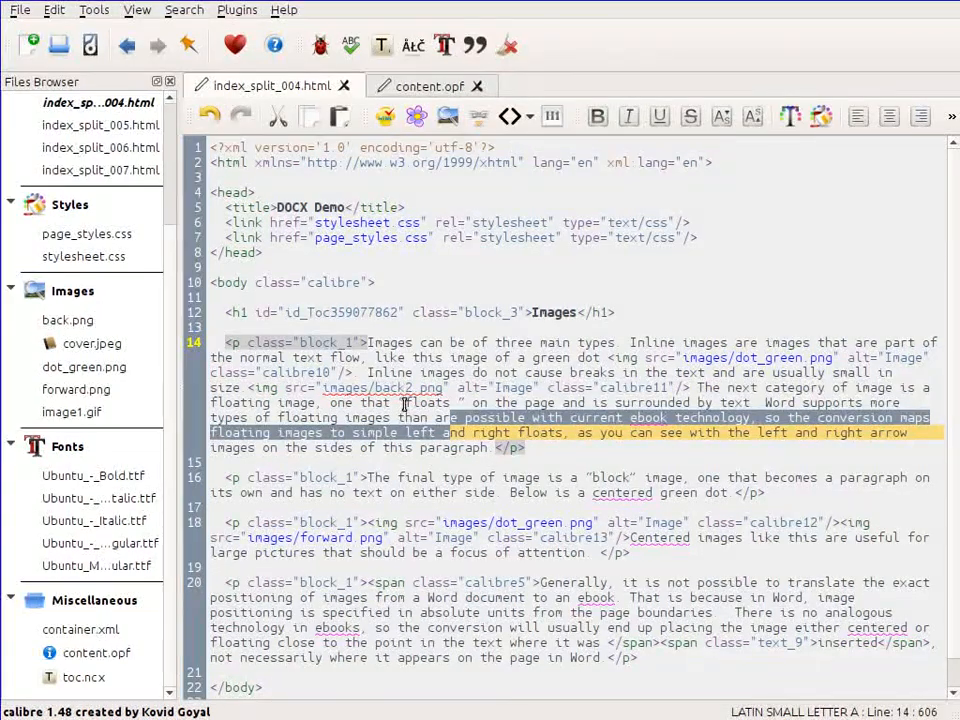
click(424, 372)
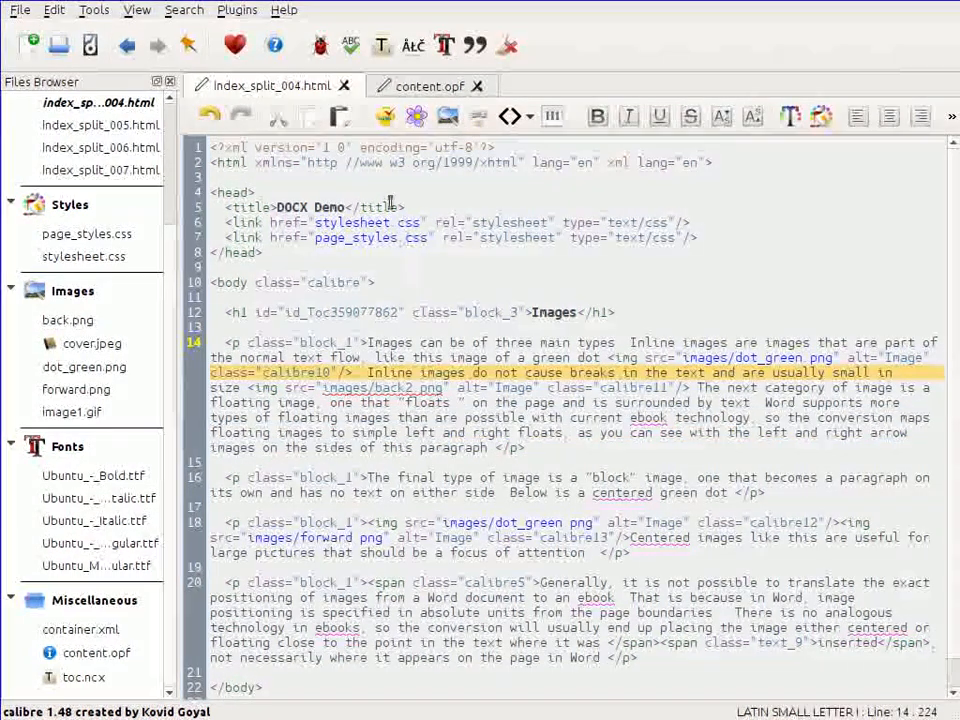
Step: Set the media type of cover.jpeg in the content.opf manifest to image/png
click(421, 86)
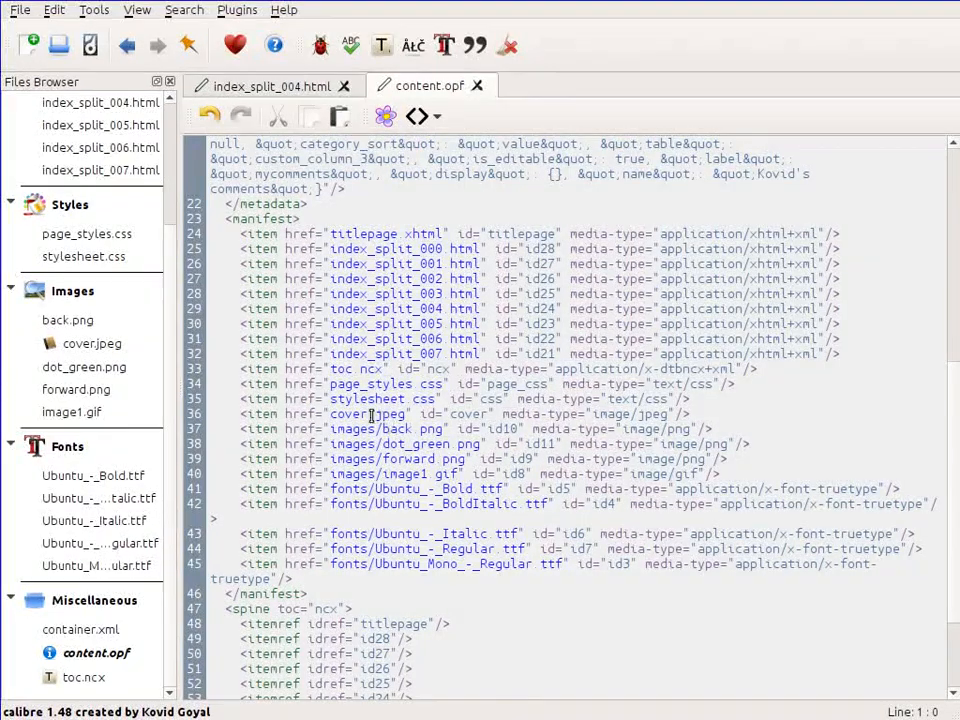
click(670, 413)
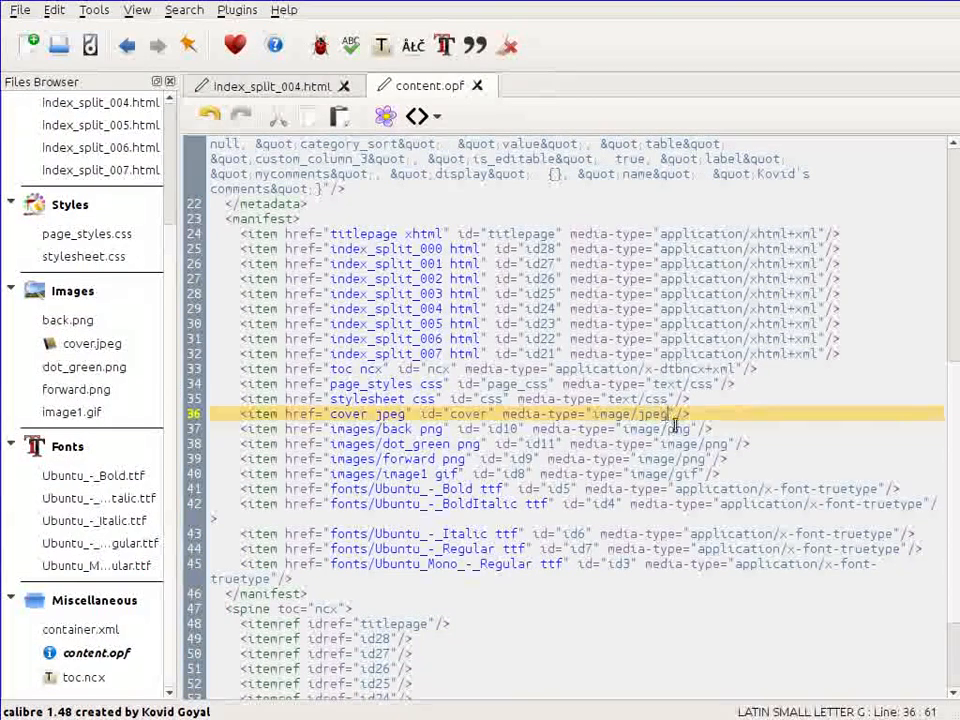
key(BackSpace)
key(BackSpace)
key(BackSpace)
key(BackSpace)
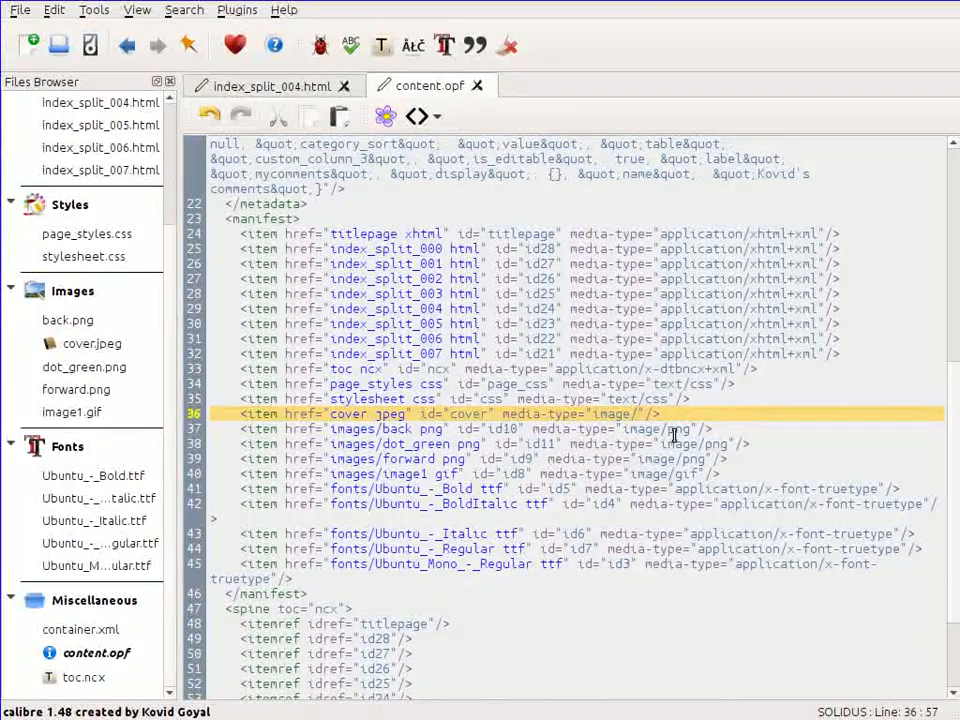
text(png)
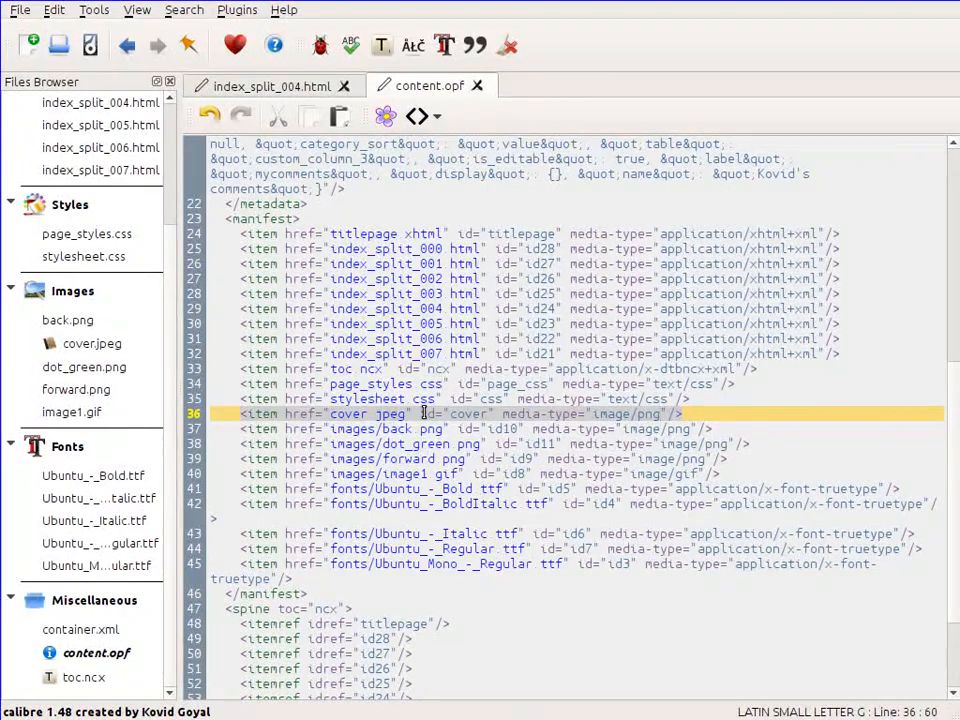
Step: Run the book check and read the warnings about the missing images/back2.png and the unreferenced images/back.png
click(320, 46)
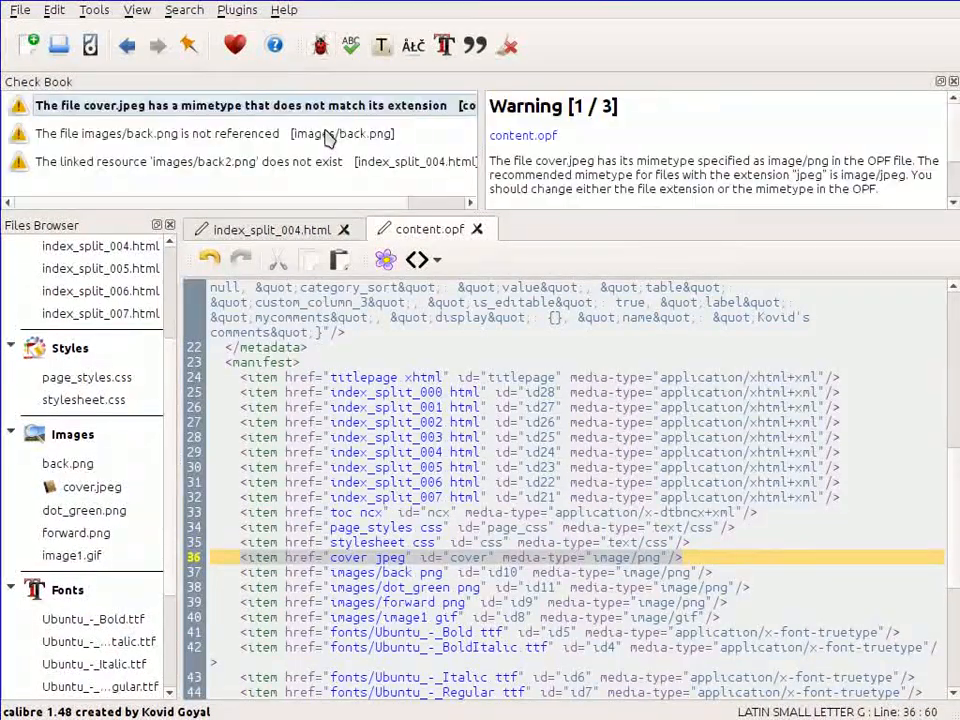
click(197, 161)
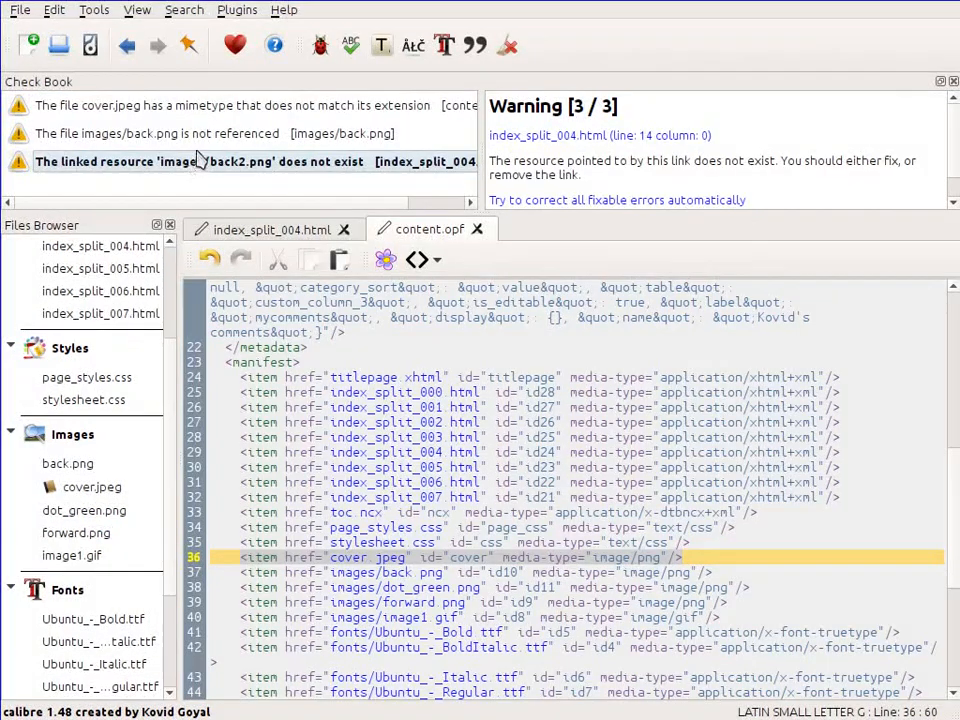
click(190, 134)
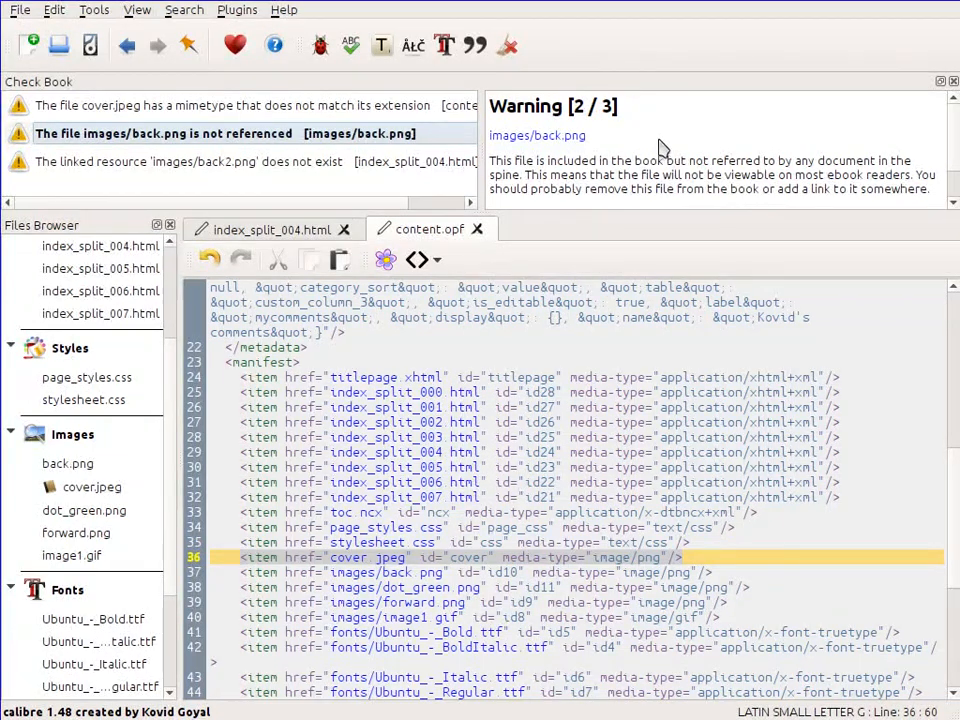
scroll(660, 149, down, 1)
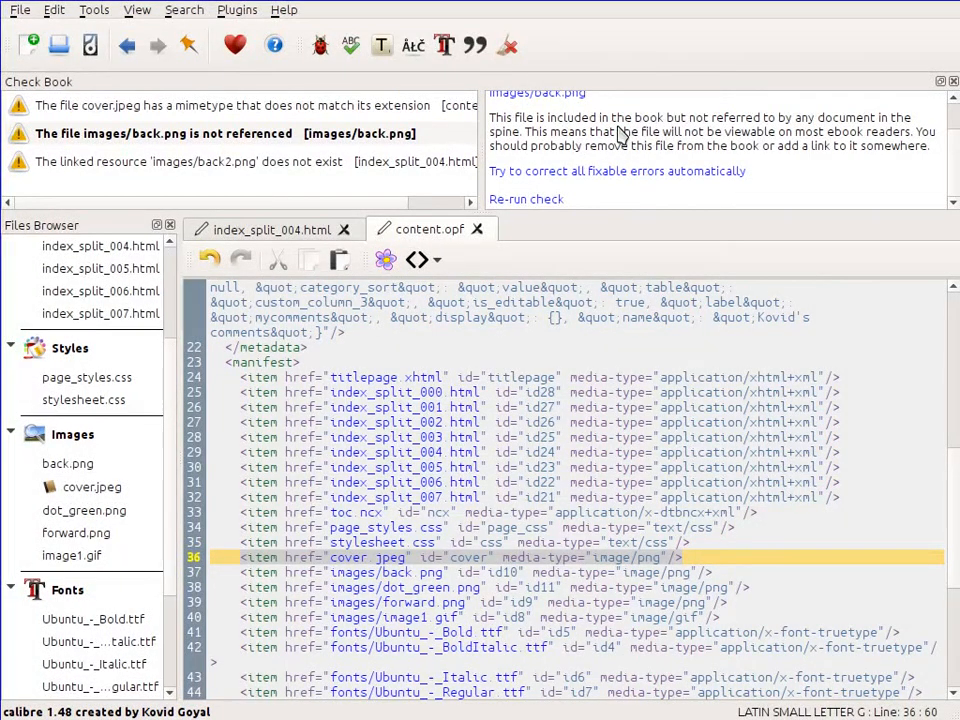
Step: Go to the broken image link reported in index_split_004.html and correct its source to images/back.png
click(167, 168)
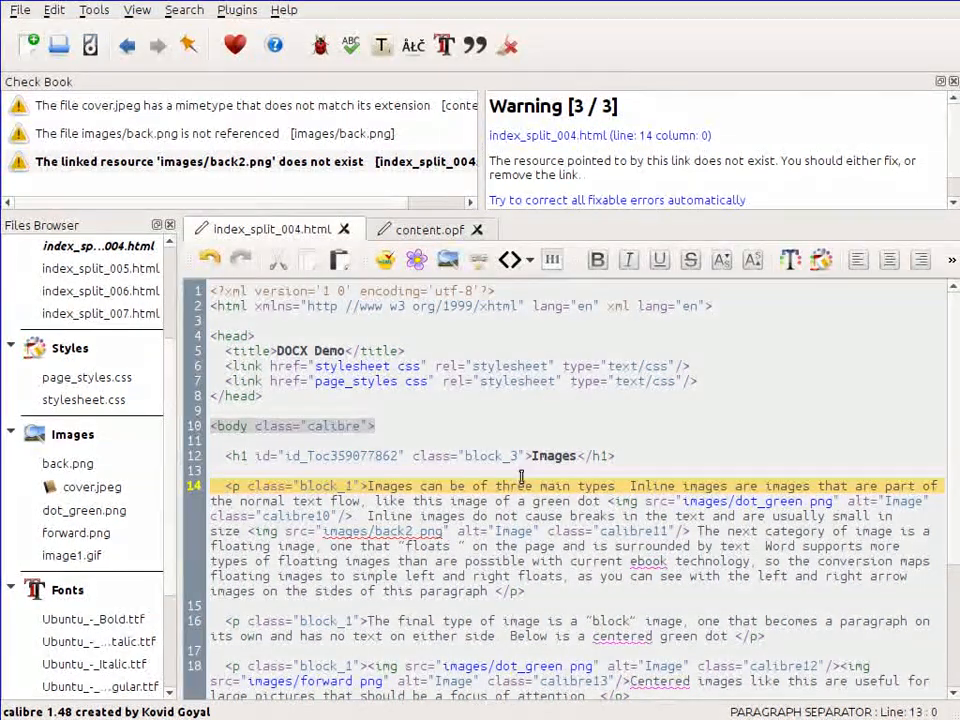
click(410, 531)
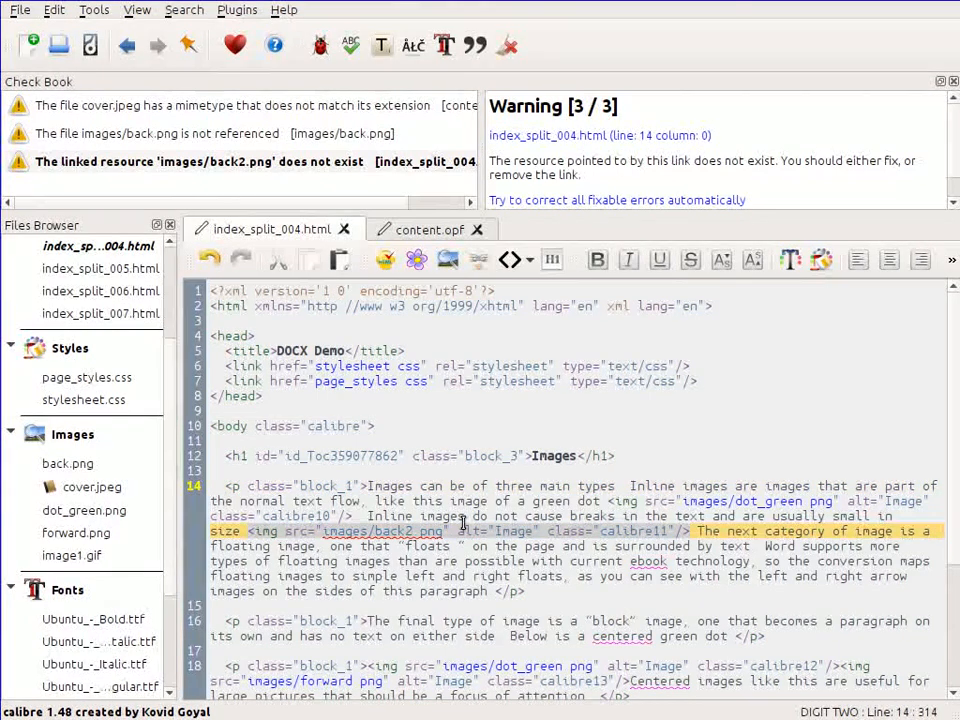
key(BackSpace)
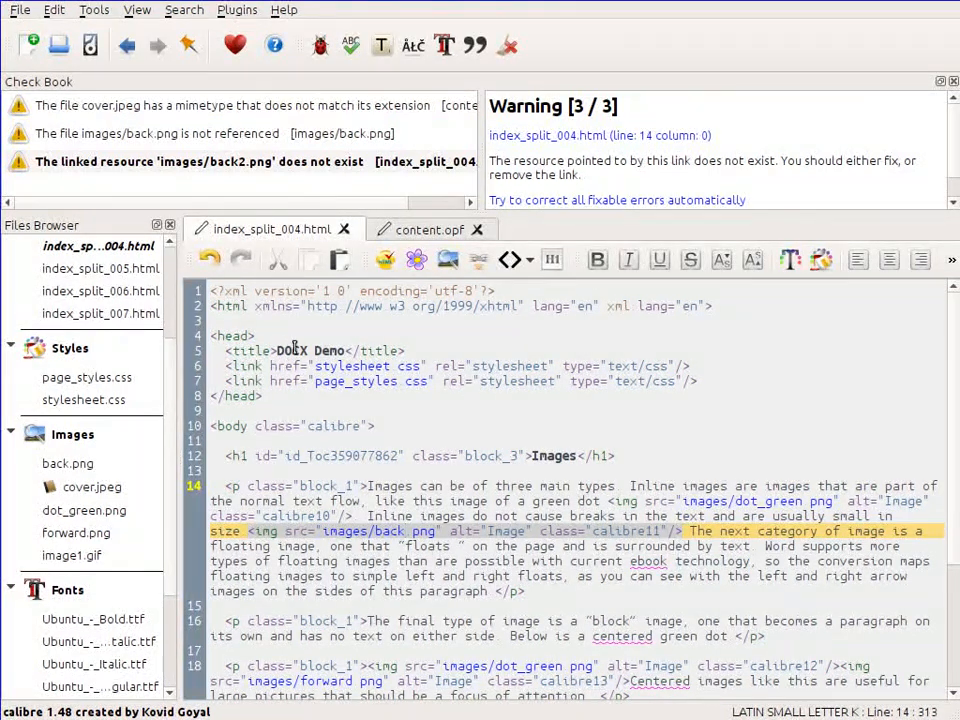
Step: Apply the suggested fix setting cover.jpeg's mimetype to image/jpeg in the OPF, and view content.opf
click(252, 104)
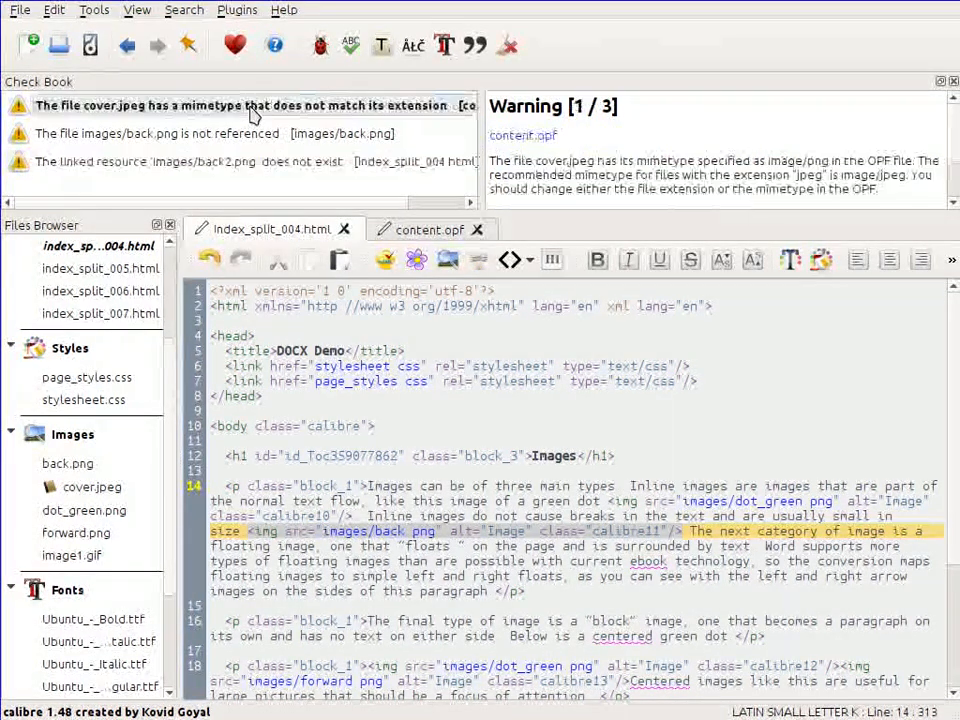
scroll(652, 175, down, 1)
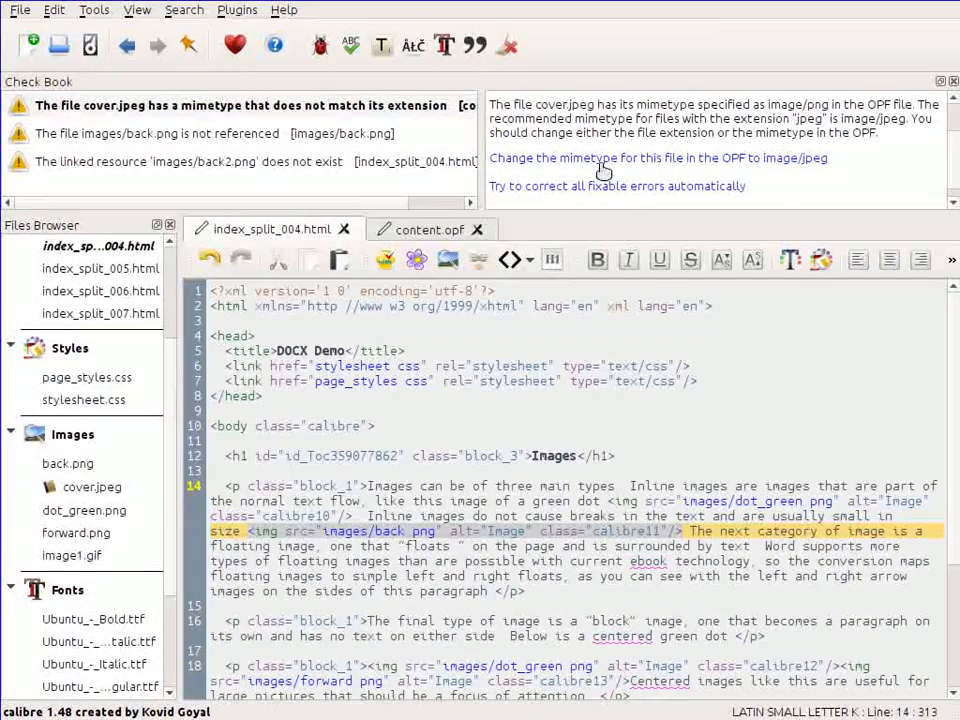
click(601, 162)
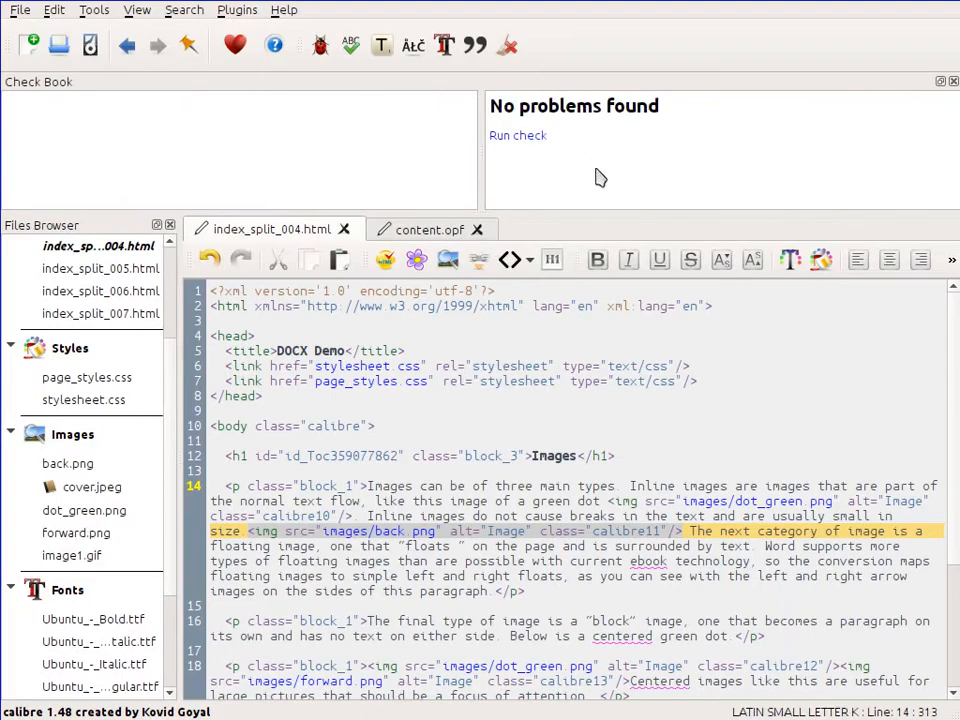
click(436, 238)
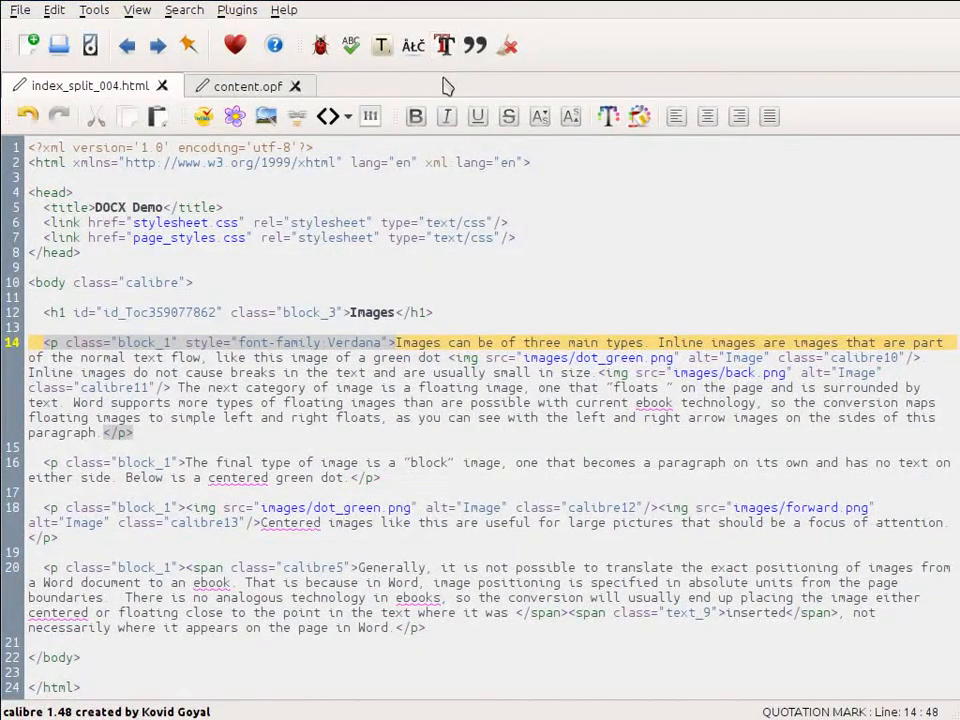
Step: Replace the Verdana font with Candara throughout the book using the font manager
drag(959, 405, 643, 438)
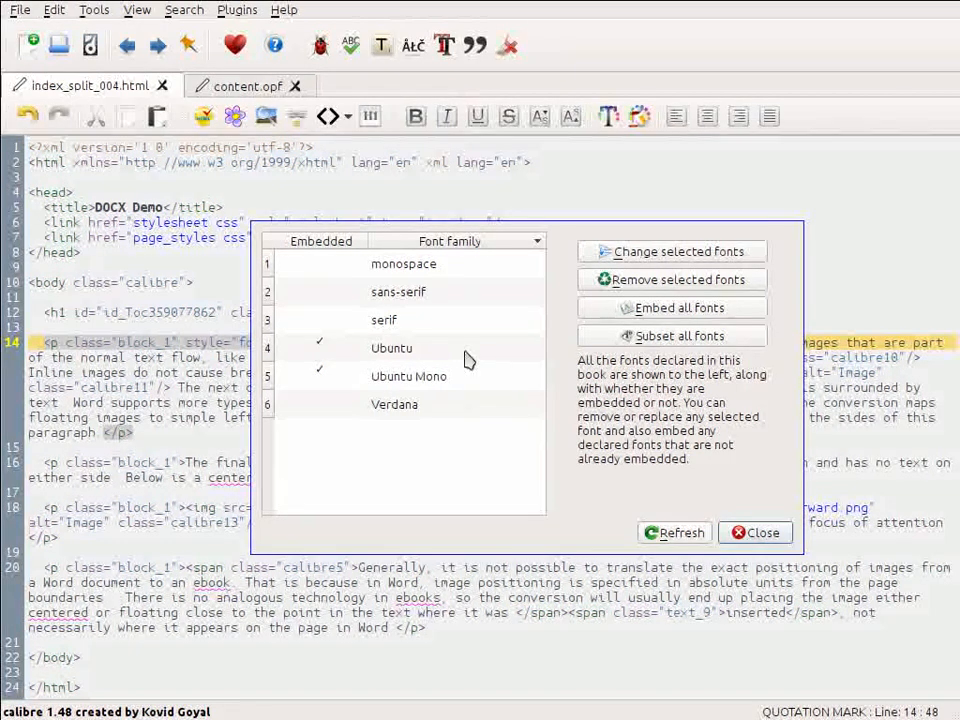
click(441, 417)
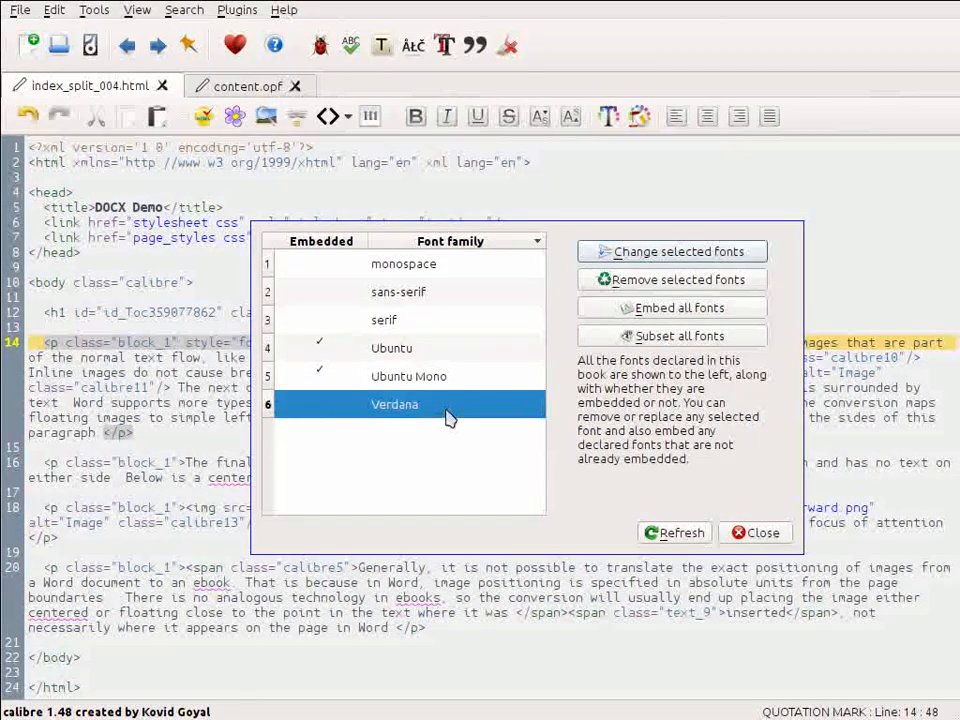
click(663, 254)
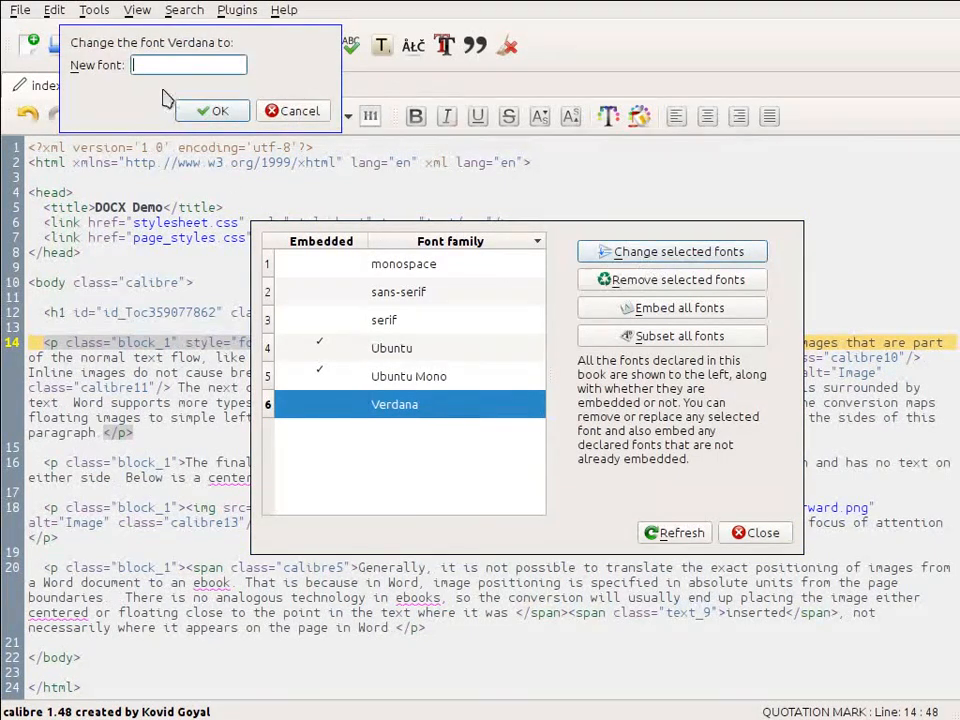
text(Canda)
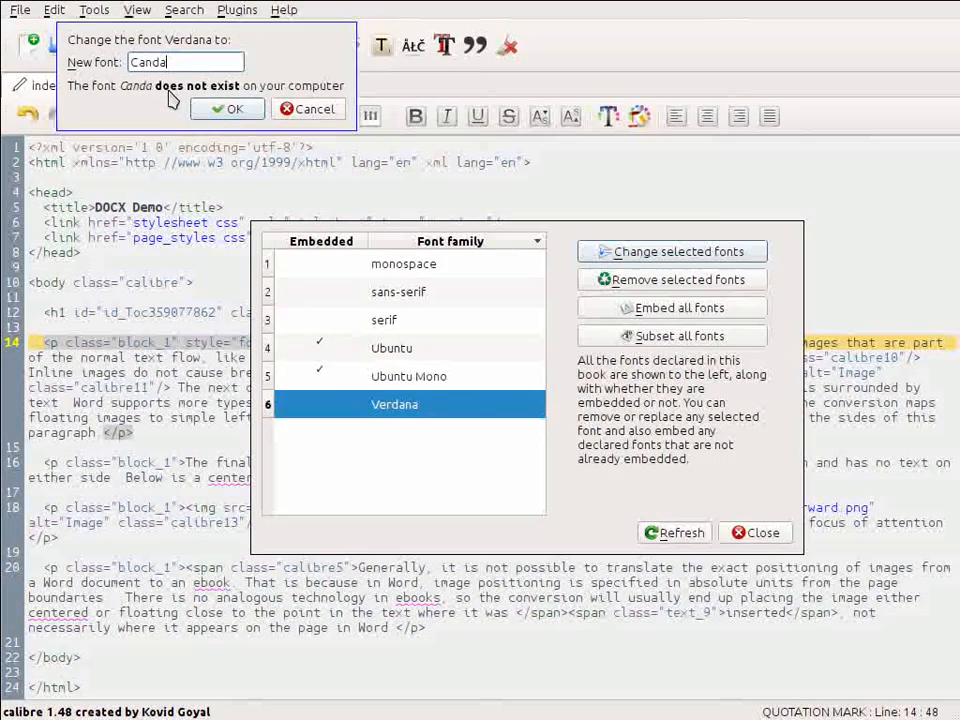
text(ra)
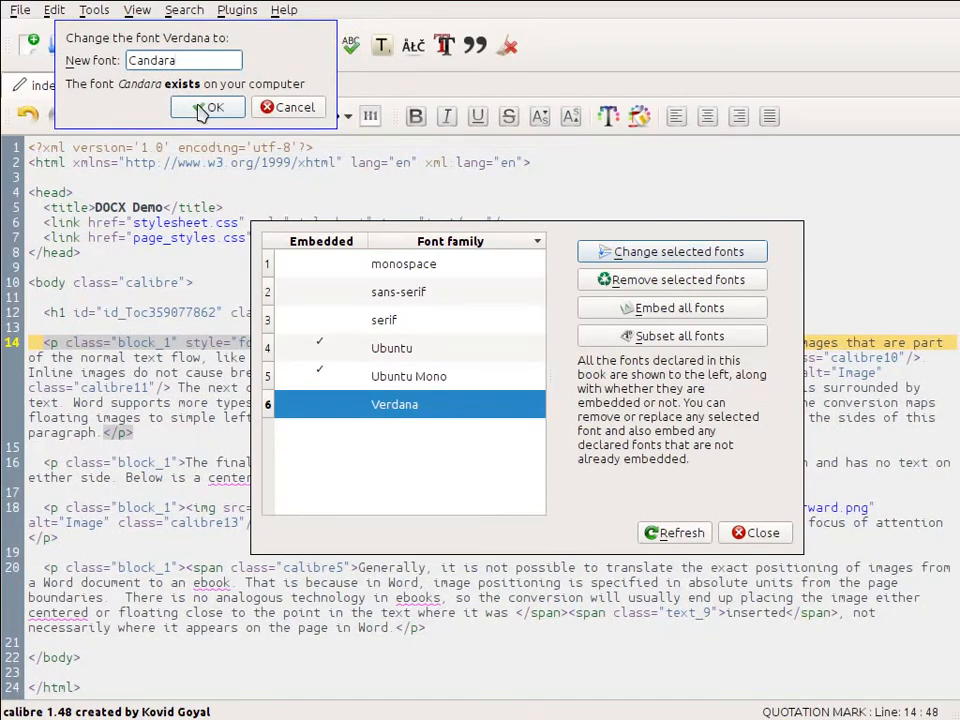
click(205, 109)
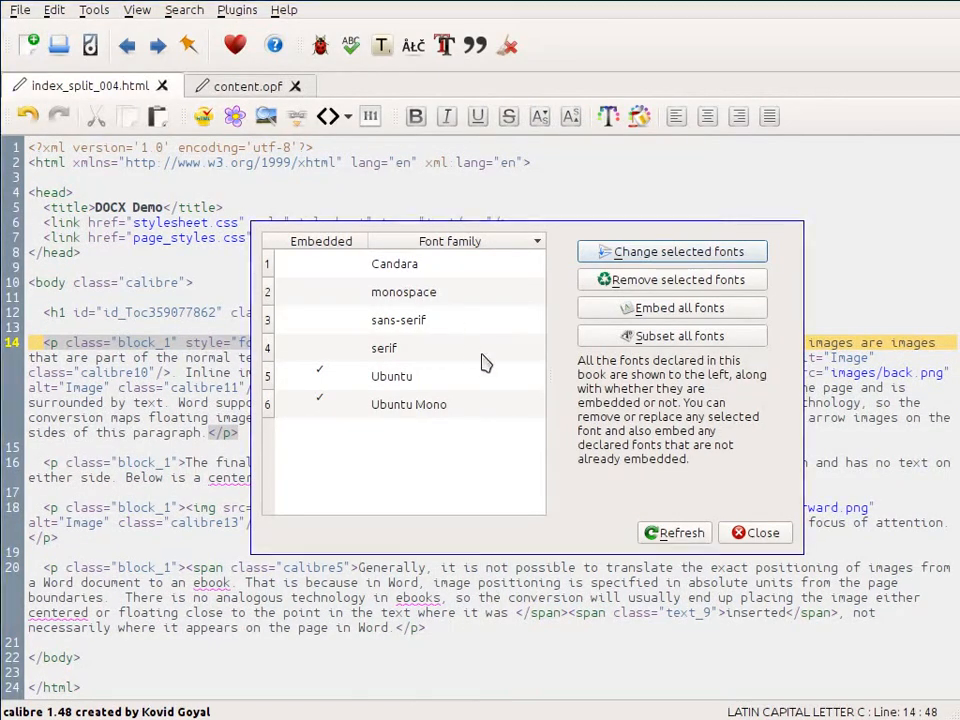
drag(481, 362, 438, 370)
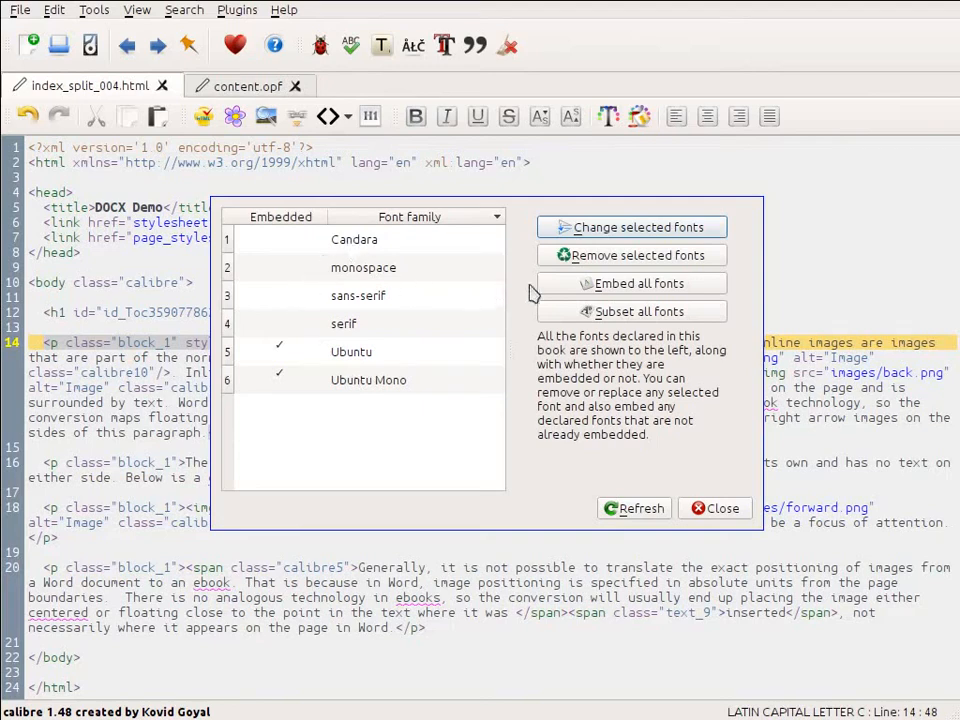
Step: Embed all the fonts declared in the book, review what the embedding changed, and subset all fonts
click(624, 284)
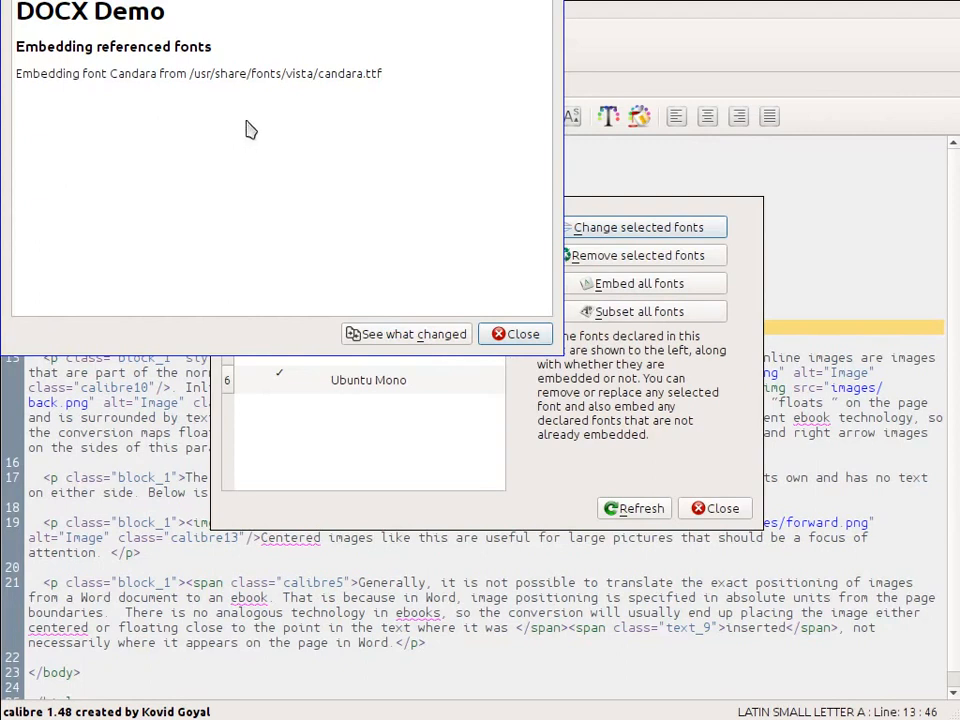
click(398, 340)
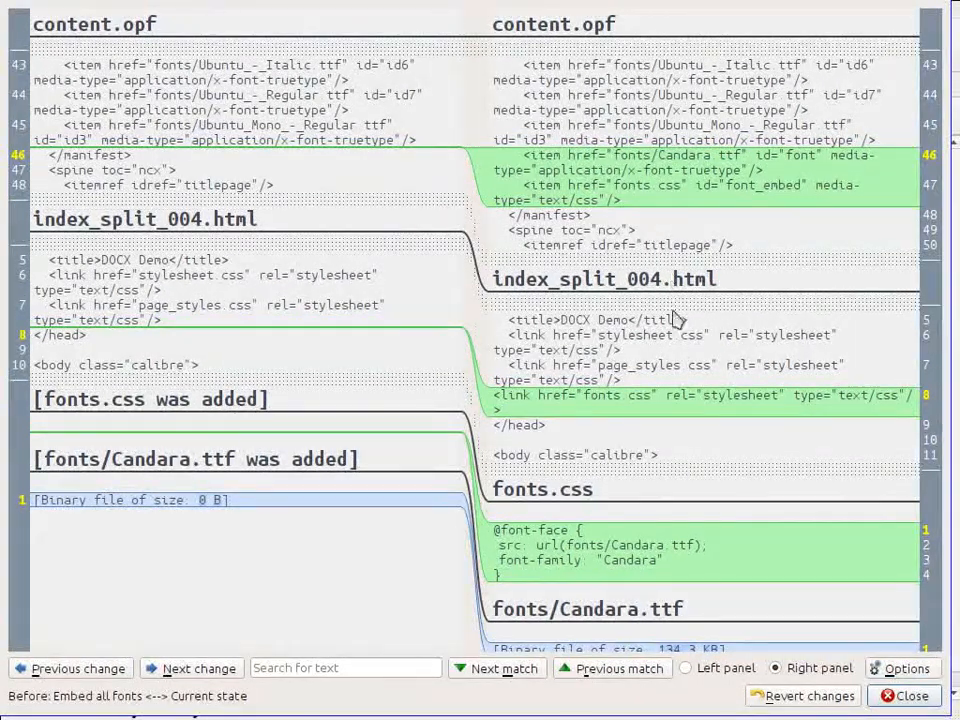
scroll(680, 355, down, 2)
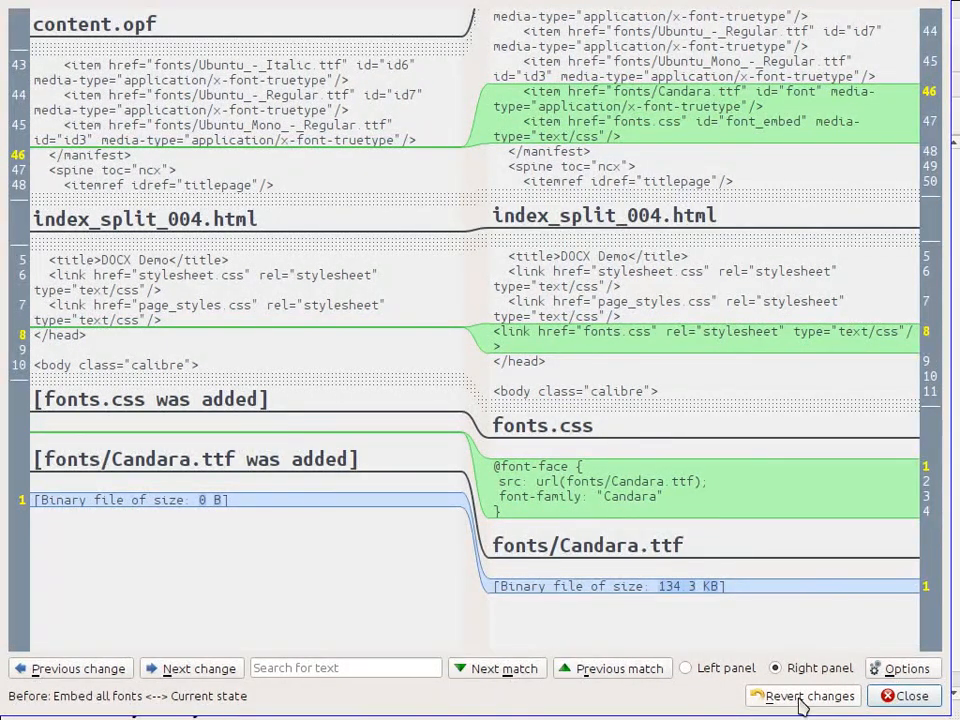
click(905, 696)
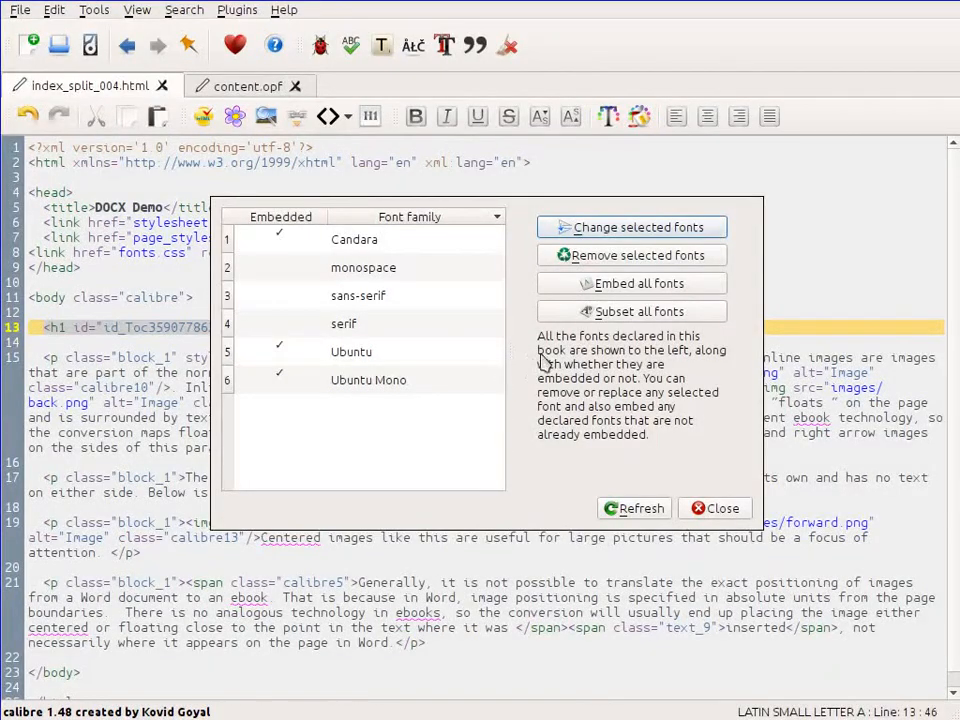
click(626, 318)
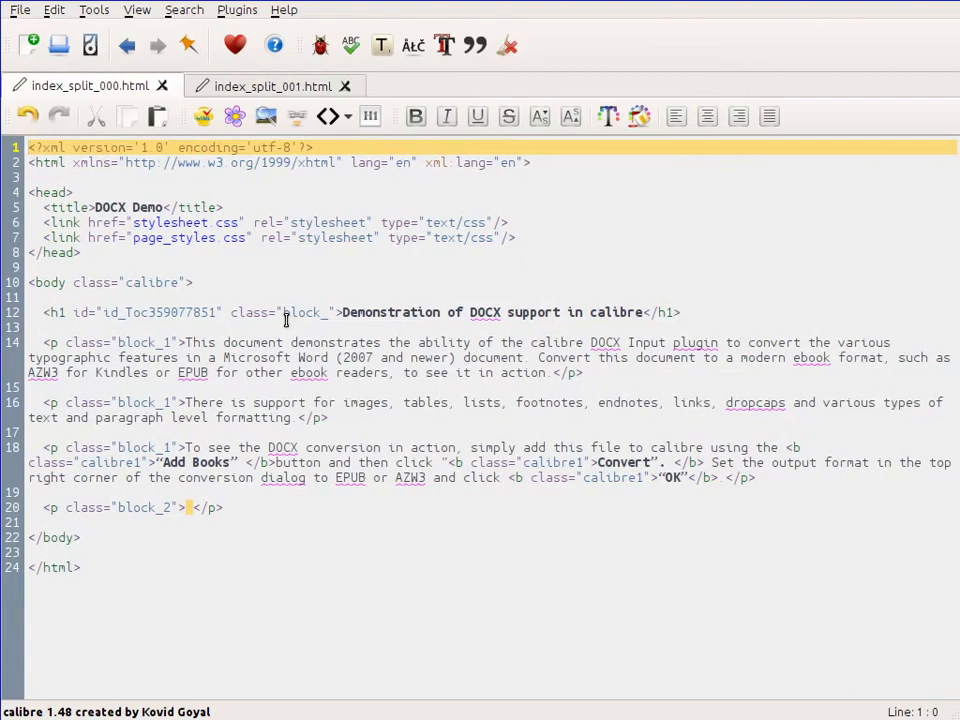
Step: Show the Checkpoints list and create a checkpoint named "before large operation"
click(137, 10)
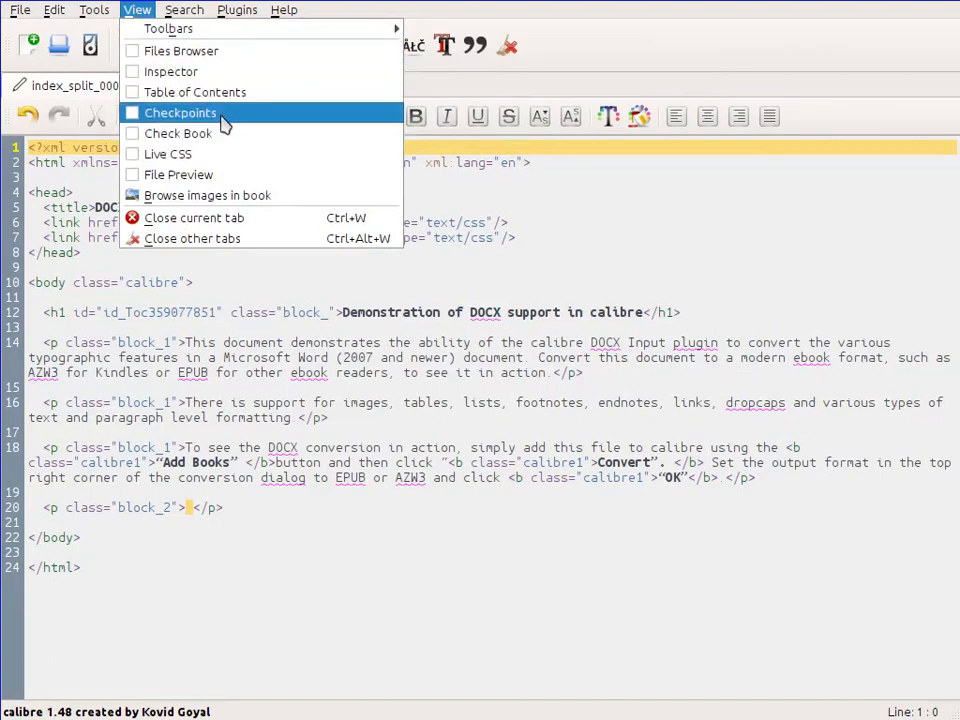
click(180, 113)
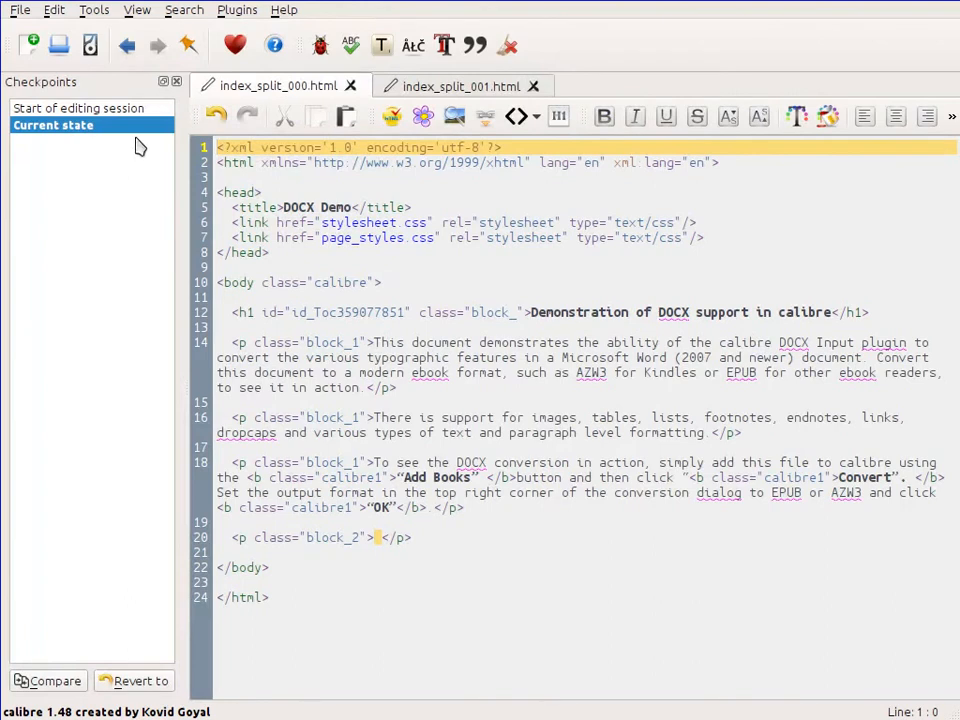
click(188, 48)
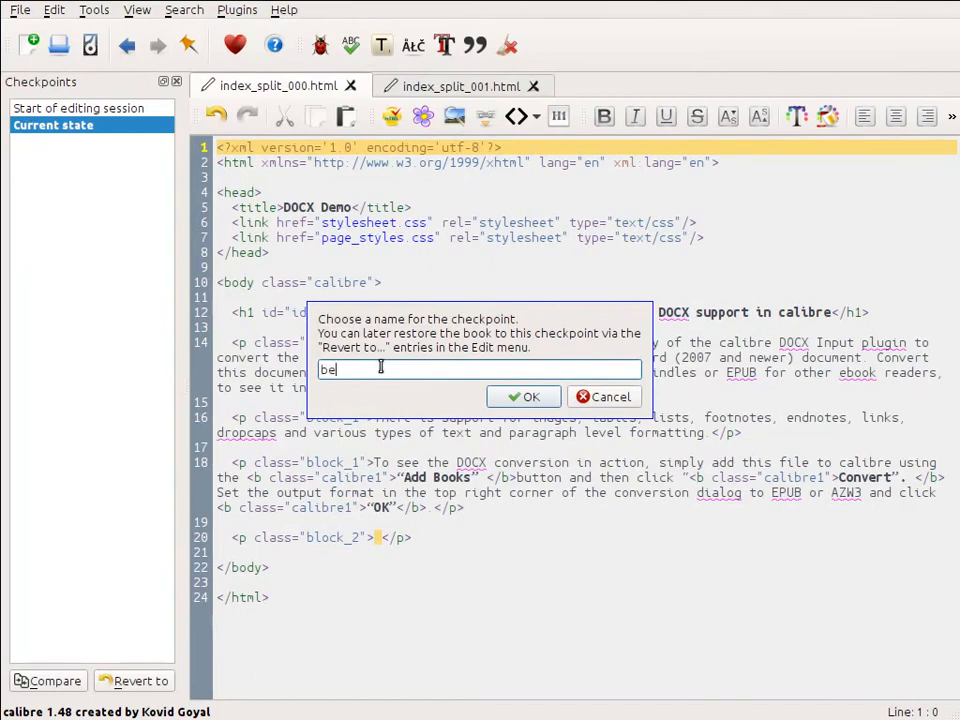
text(before large operation)
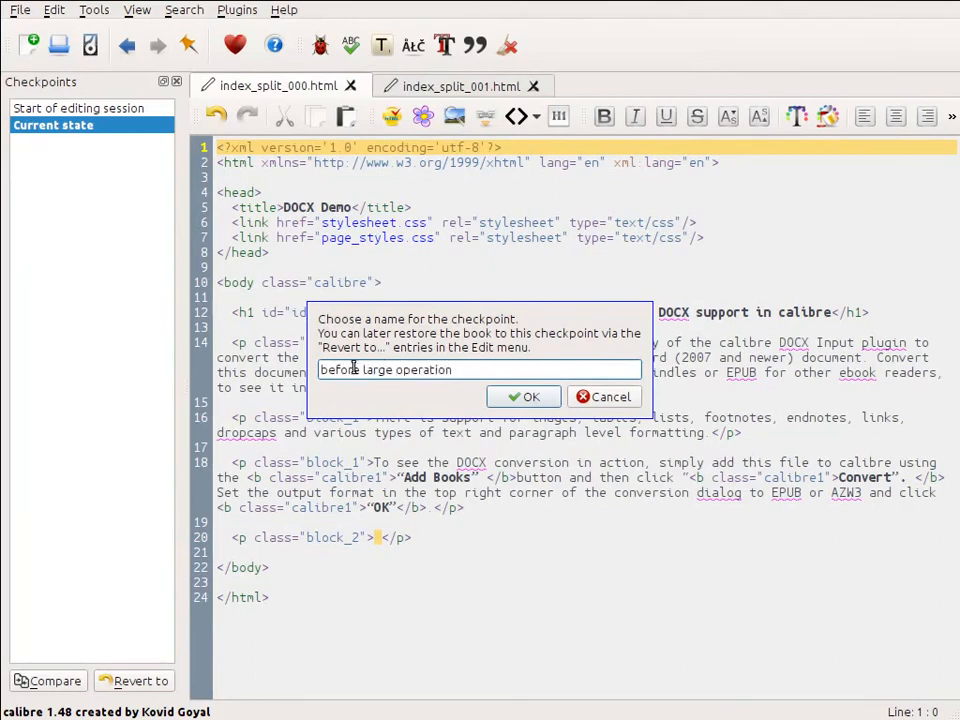
click(521, 399)
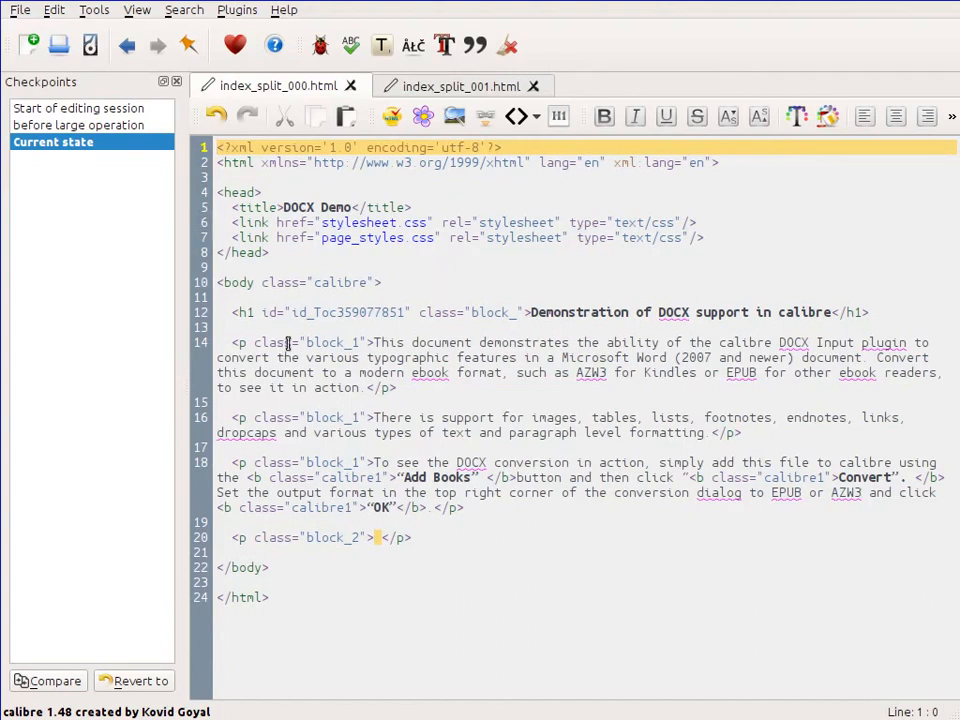
Step: Replace every "and" surrounded by spaces with <b>and</b> in all text files using Regex mode, and view the edited index_split_001.html
click(184, 10)
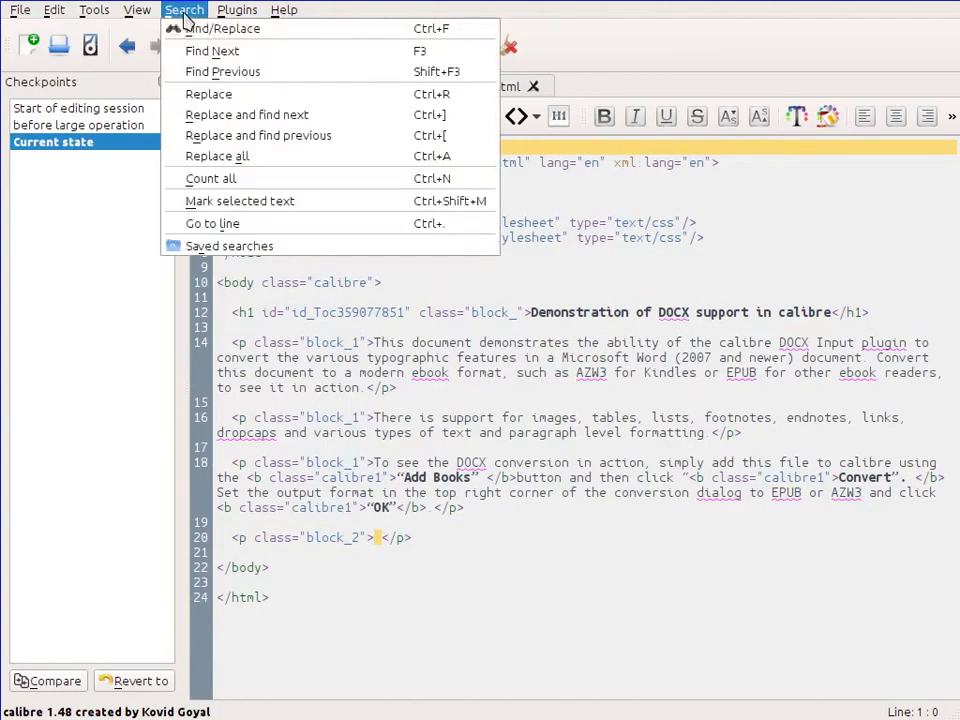
click(195, 33)
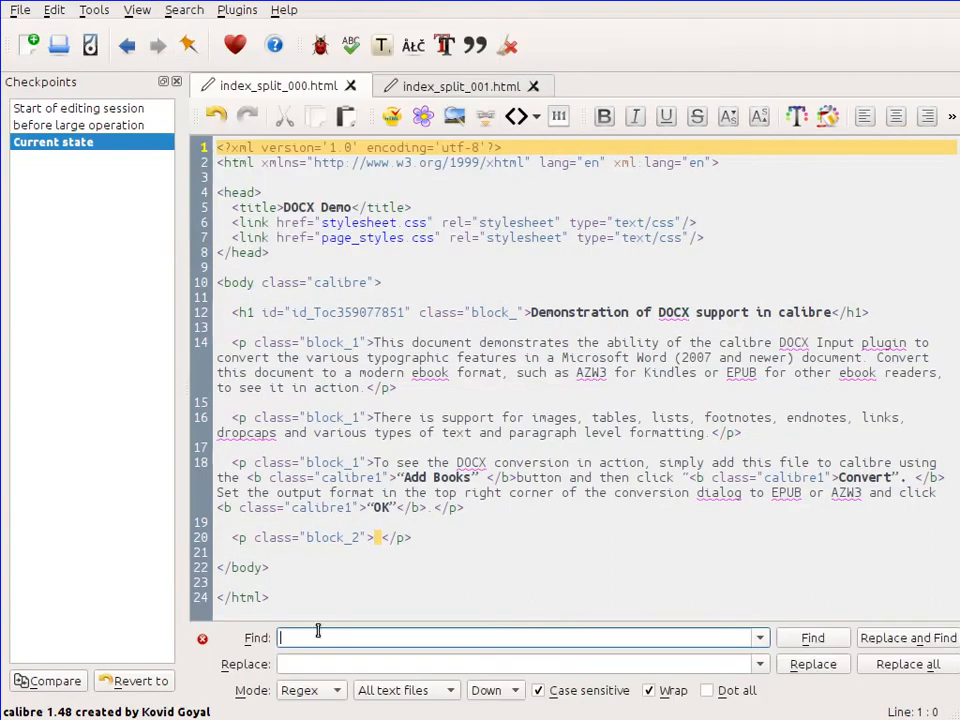
text(and)
click(295, 660)
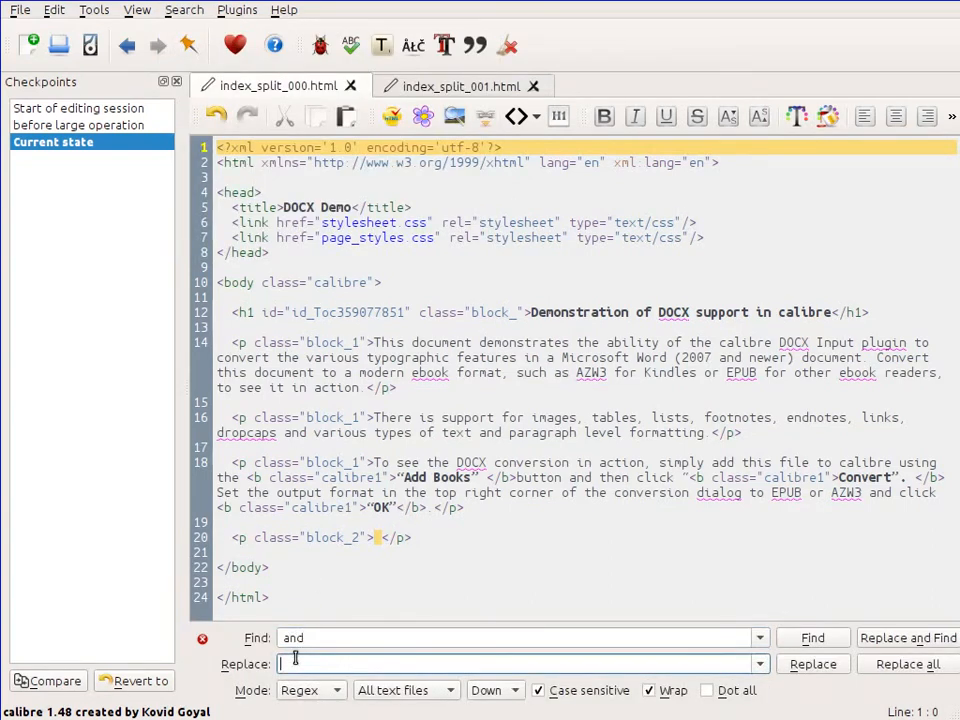
text(<)
key(Down)
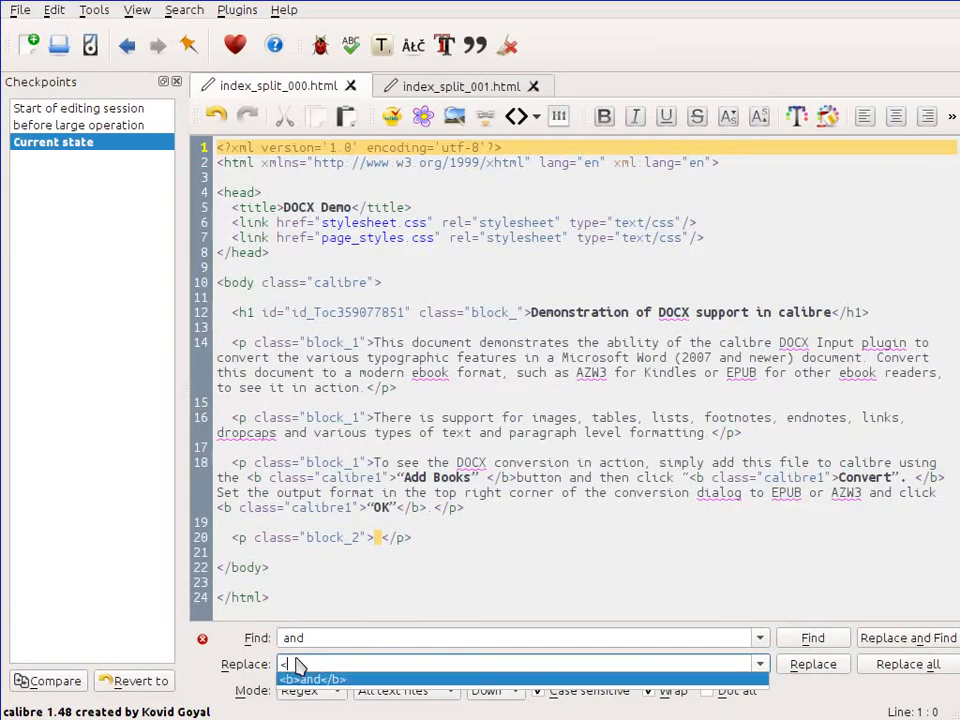
key(Return)
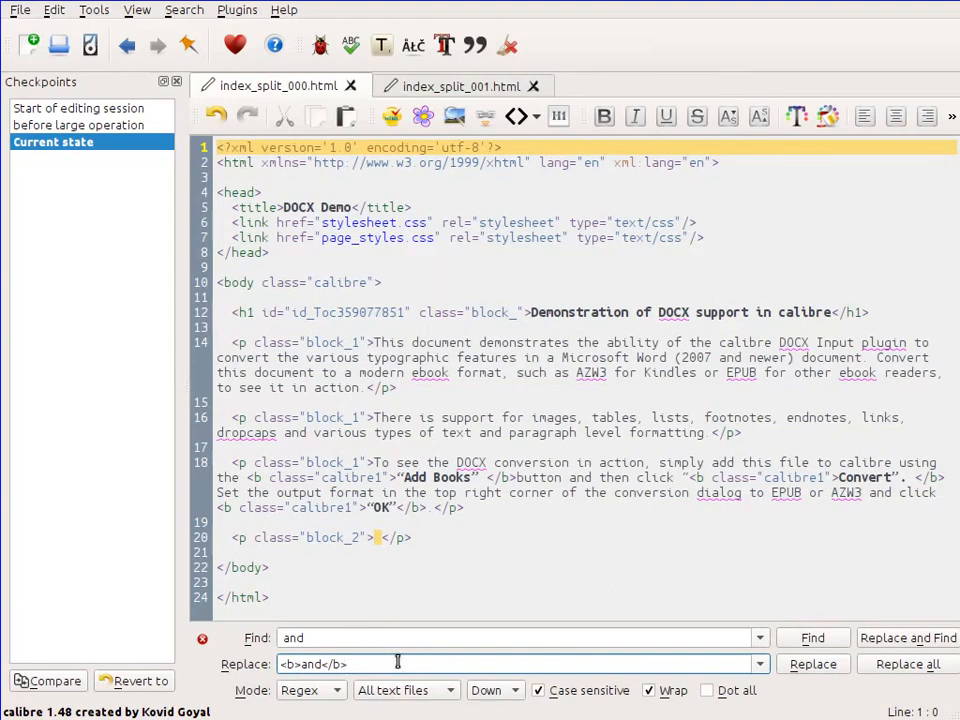
click(906, 664)
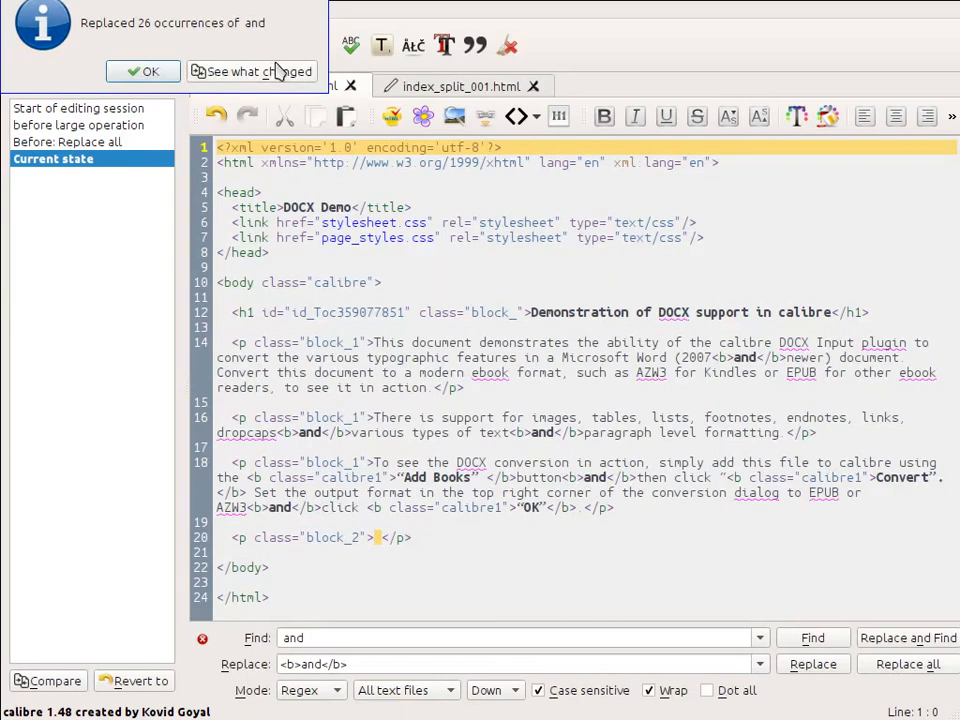
click(150, 72)
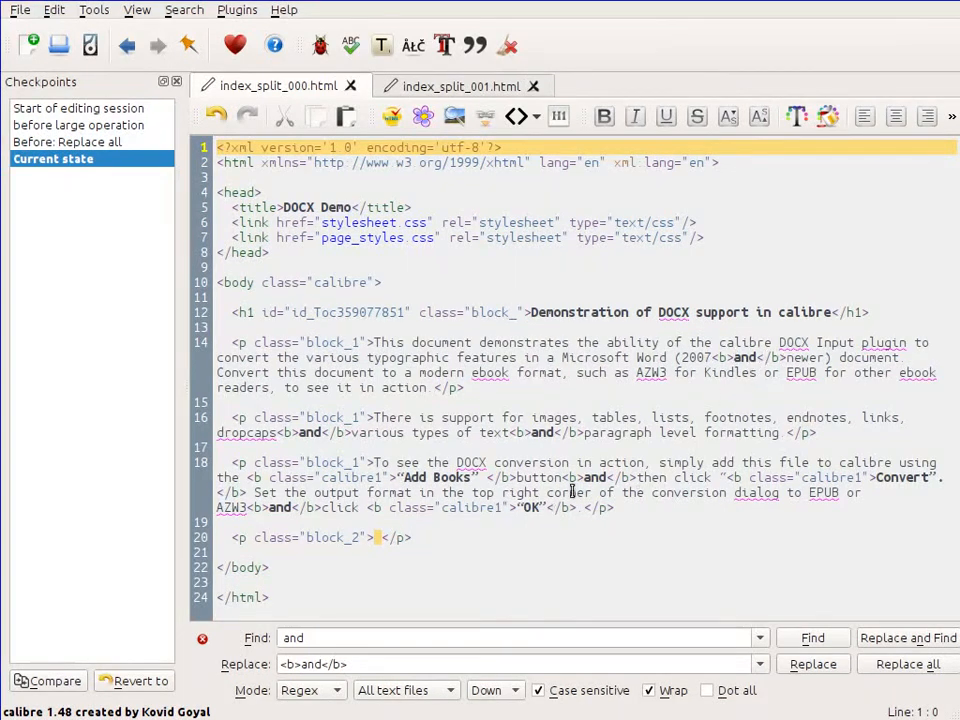
click(420, 86)
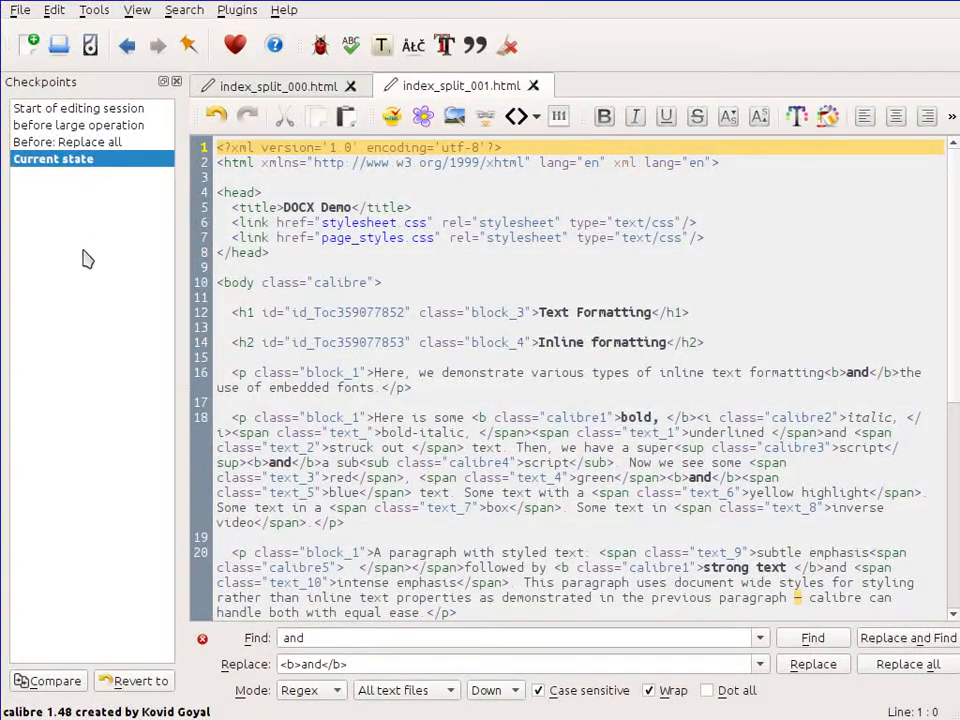
Step: Compare the "before large operation" checkpoint with the current state, revert the book to it, and view index_split_000.html
click(64, 127)
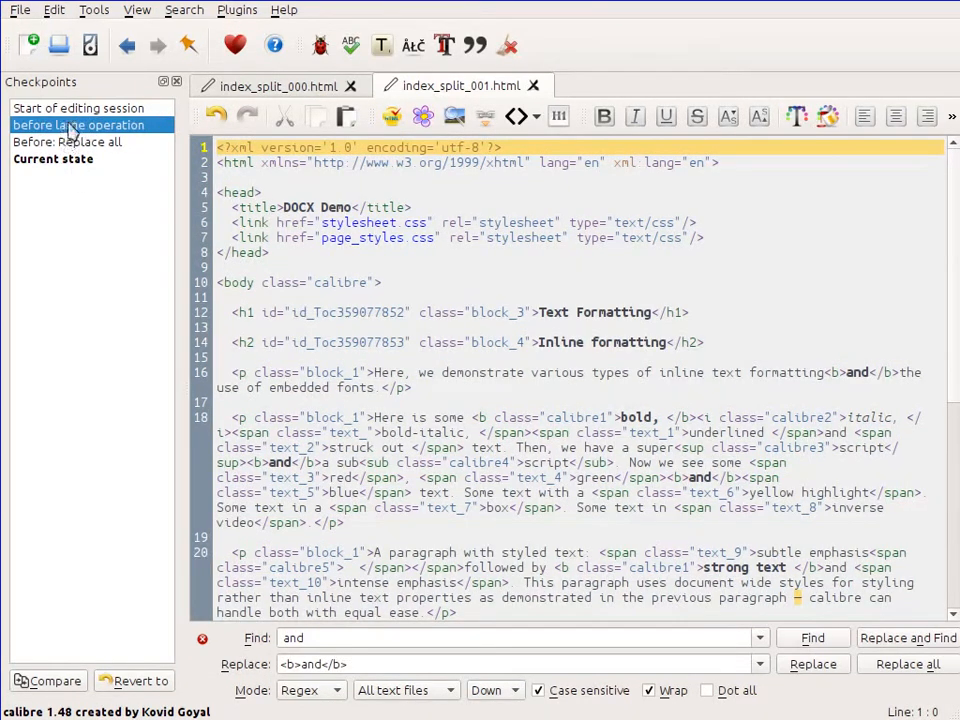
click(55, 681)
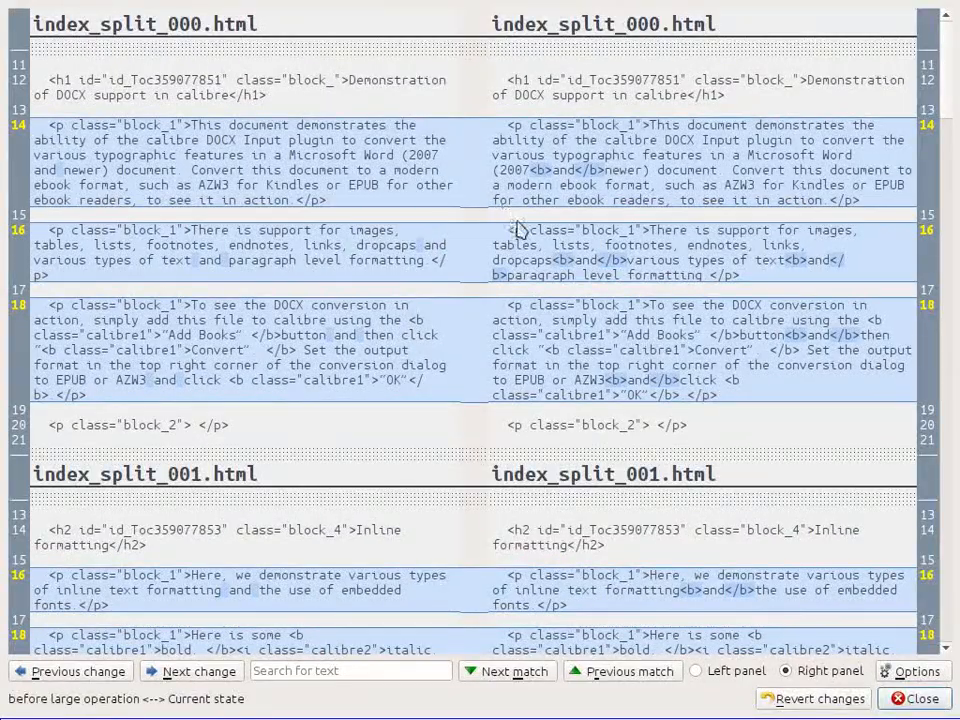
scroll(520, 226, down, 10)
scroll(513, 237, down, 15)
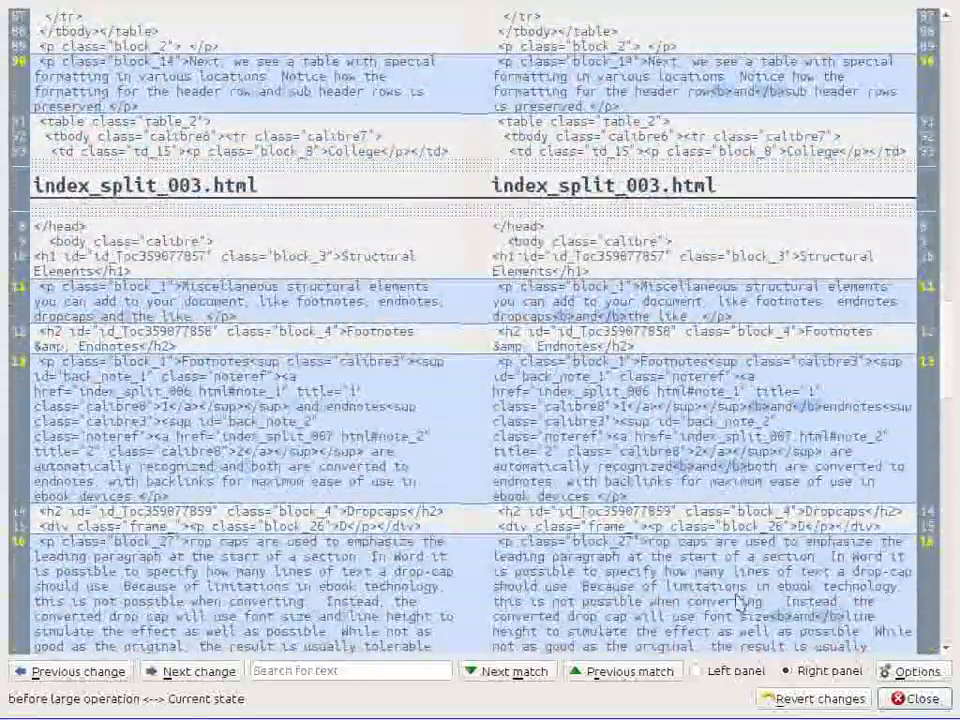
click(917, 698)
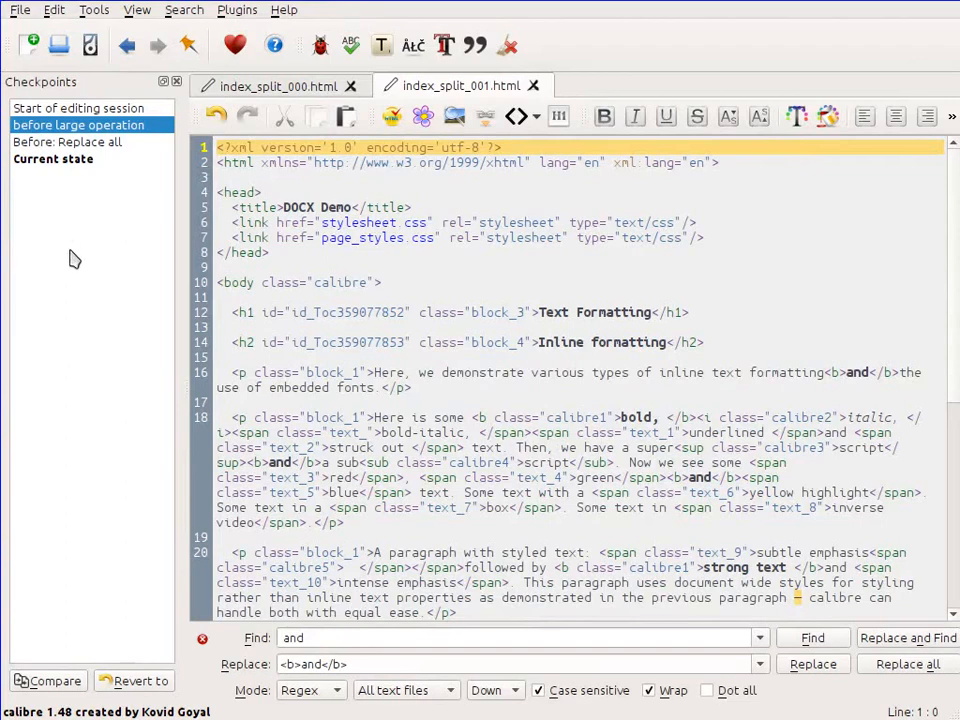
click(133, 690)
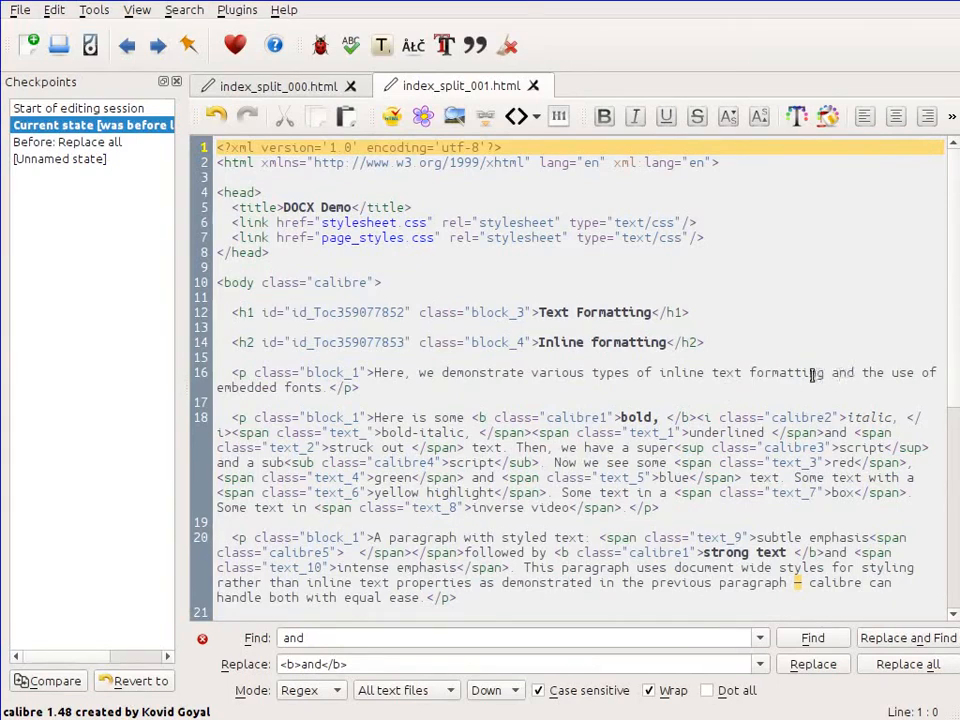
click(312, 88)
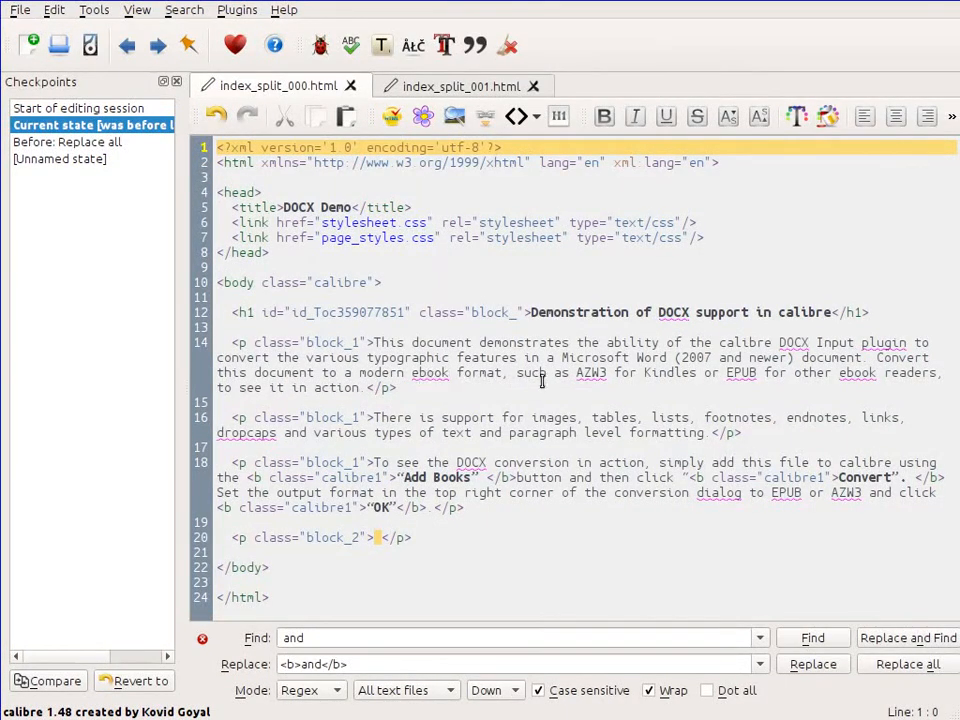
Step: View the spelling suggestions for DOCX in the heading, and examine the book's full and misspelled-only word lists in the spelling checker
right_click(670, 313)
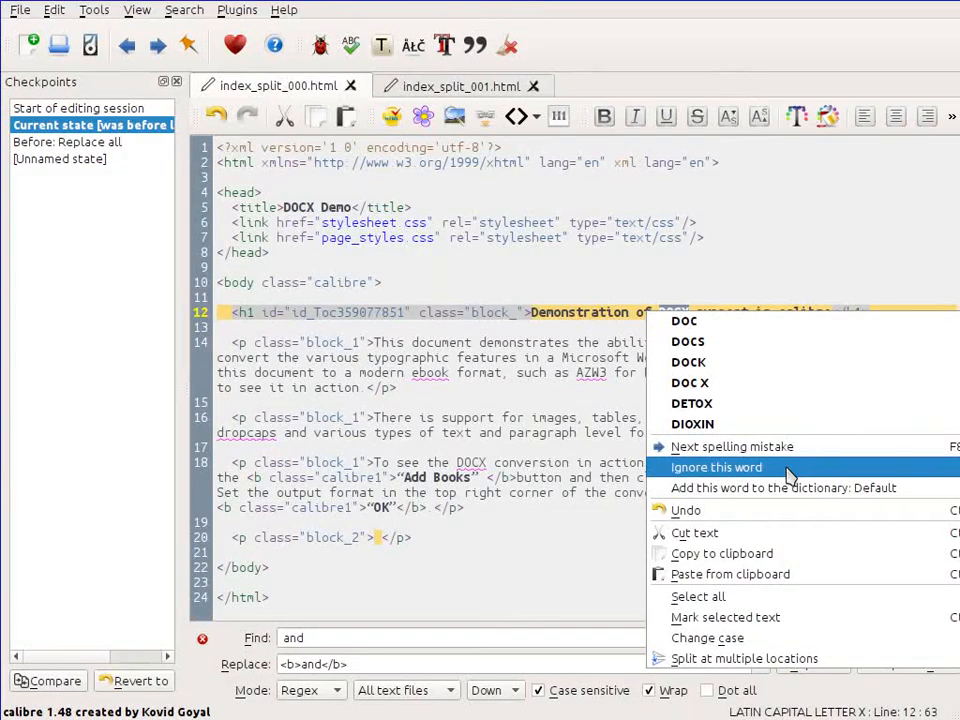
click(527, 365)
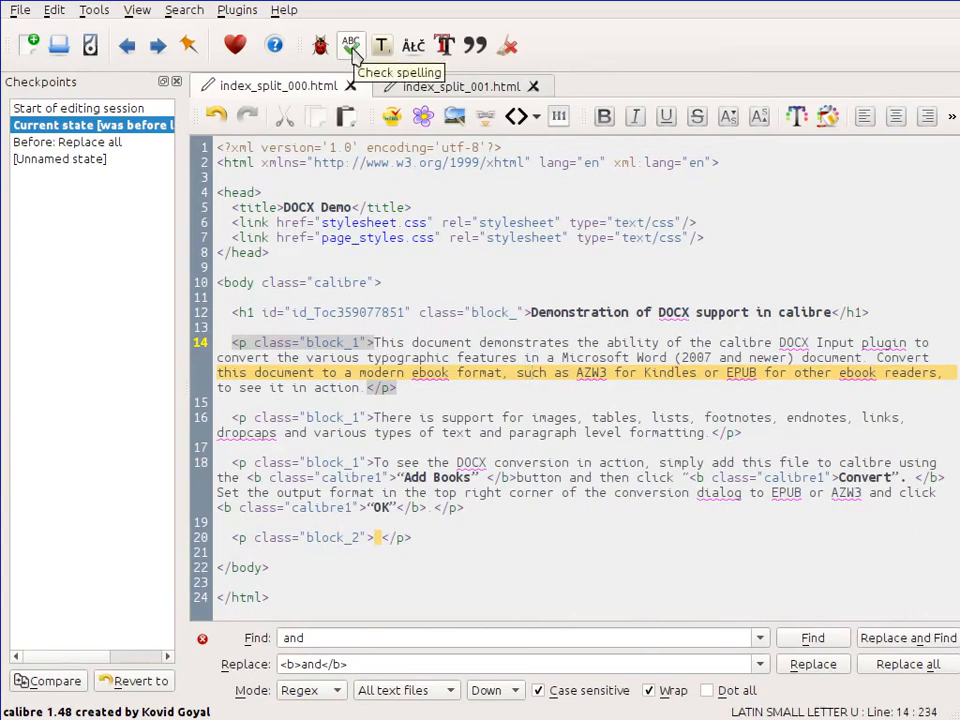
click(351, 47)
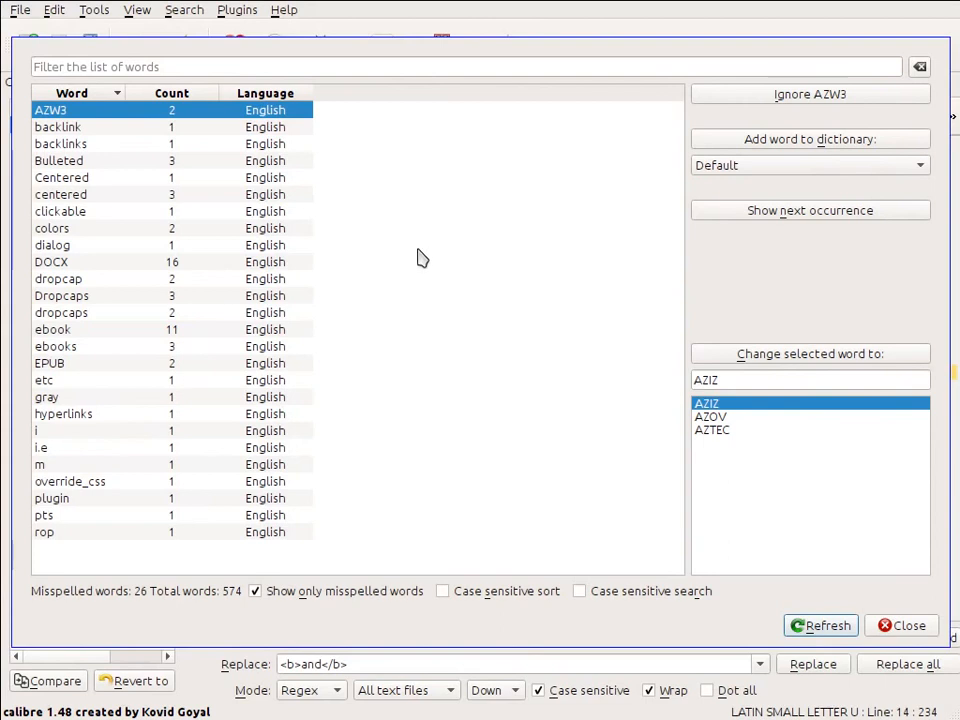
click(255, 591)
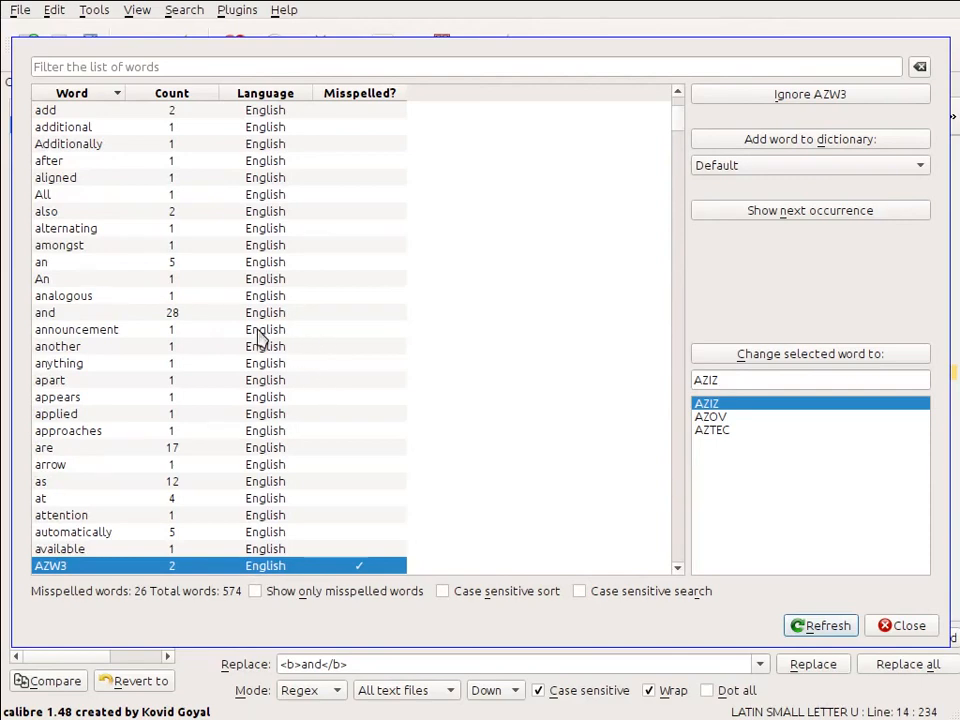
scroll(242, 332, down, 6)
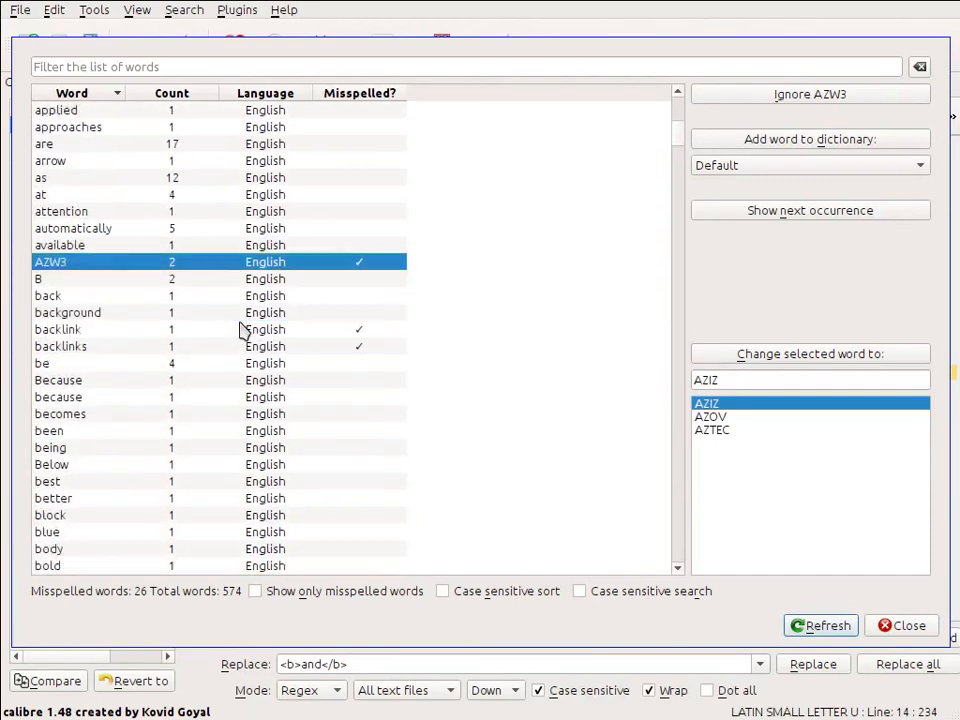
scroll(242, 330, down, 17)
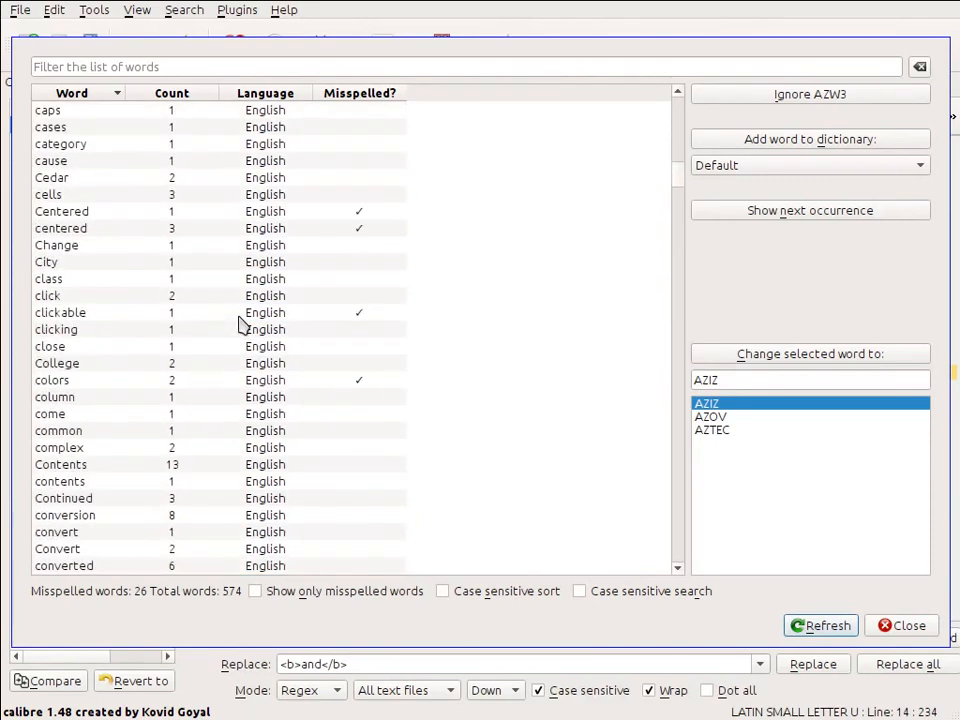
scroll(242, 325, down, 5)
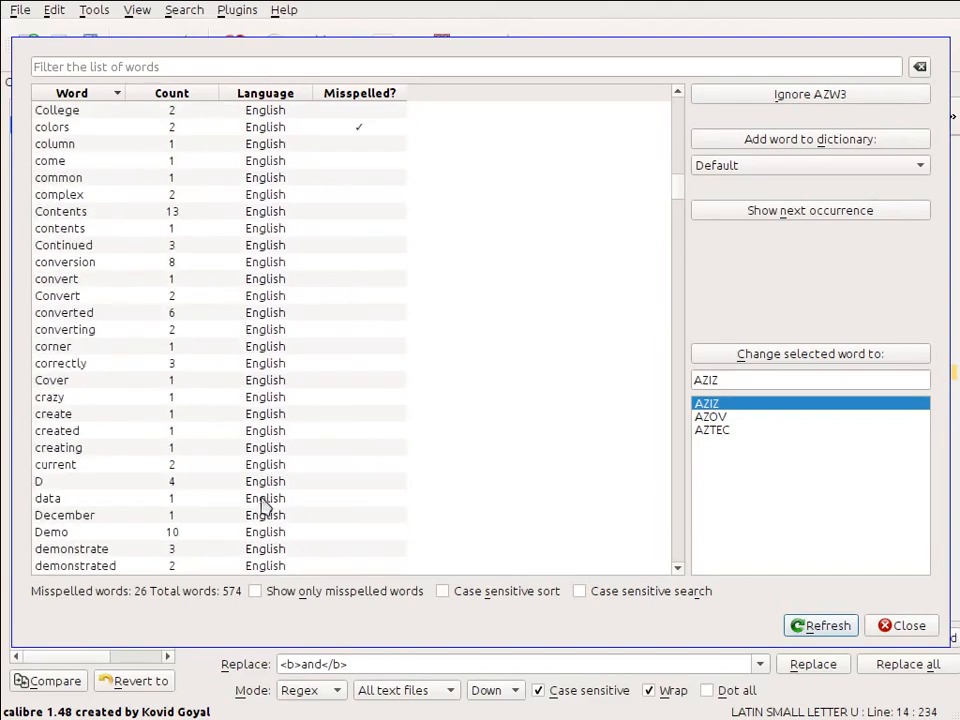
click(256, 591)
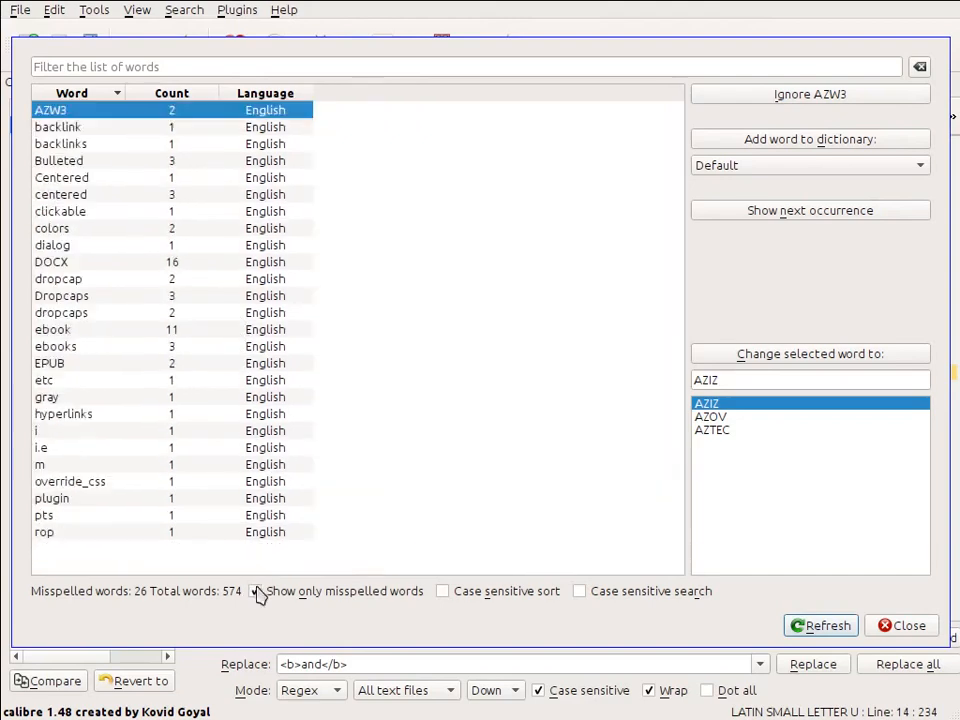
click(903, 626)
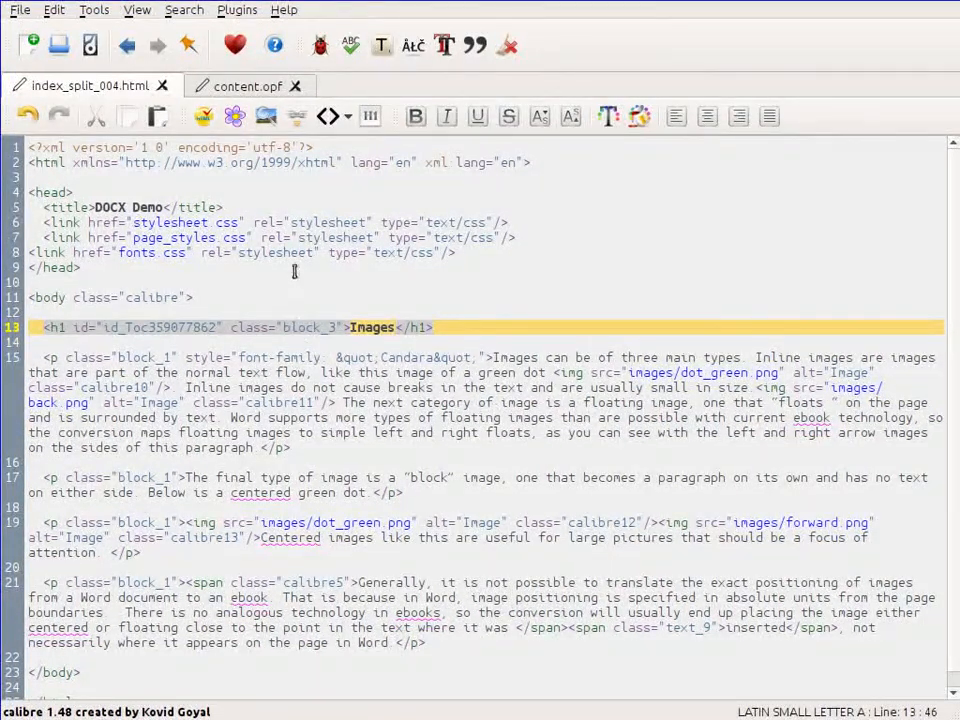
Step: Open the table of contents for editing and expand the Text Formatting and Structural Elements entries
click(383, 50)
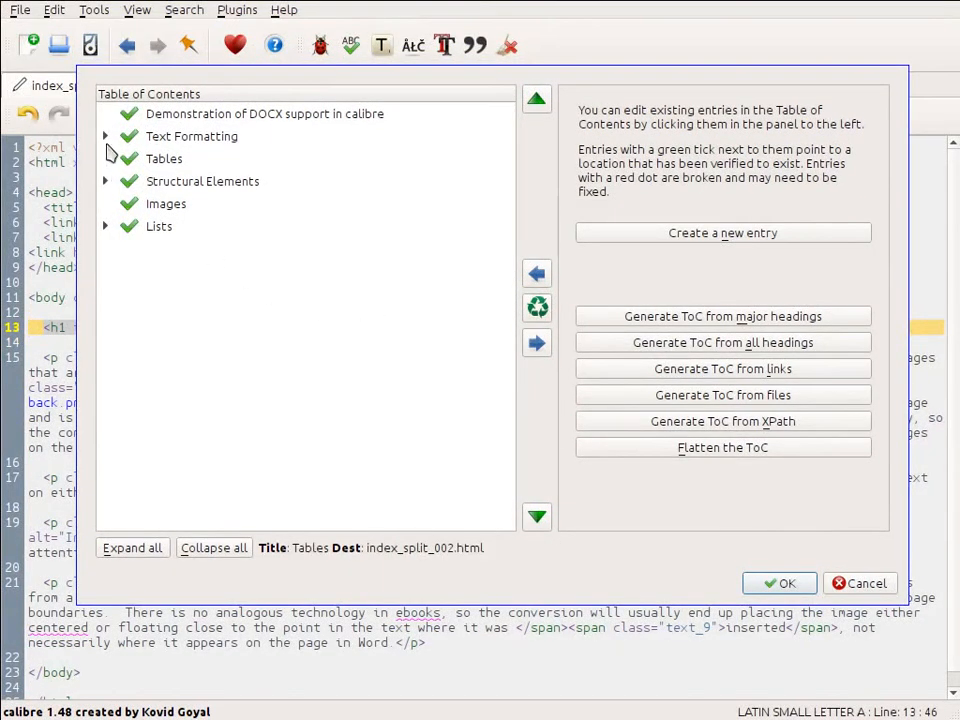
click(105, 136)
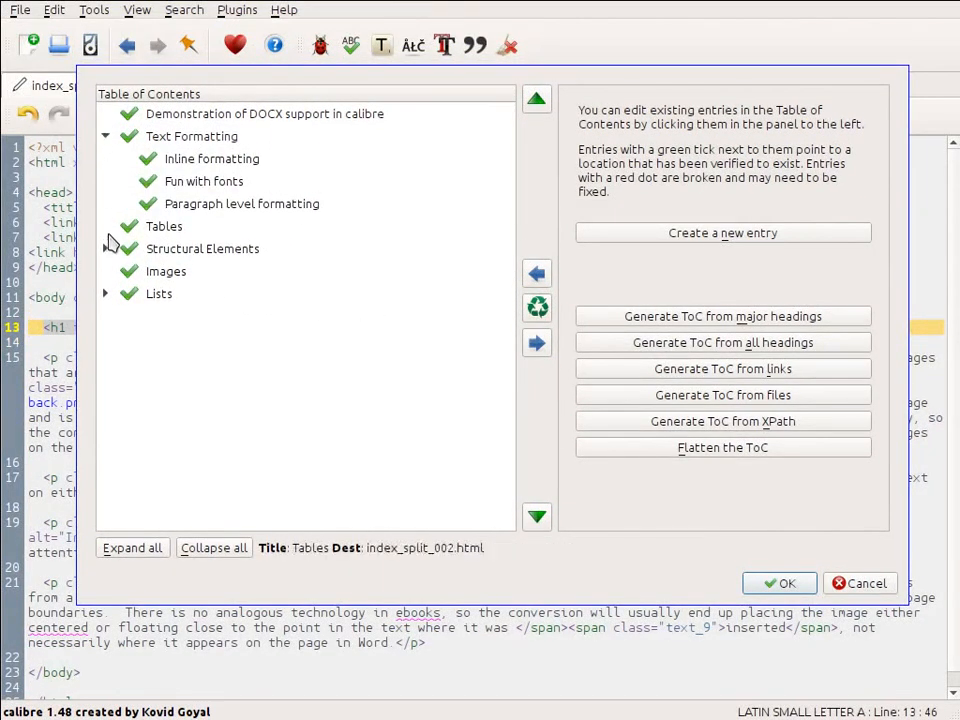
click(105, 248)
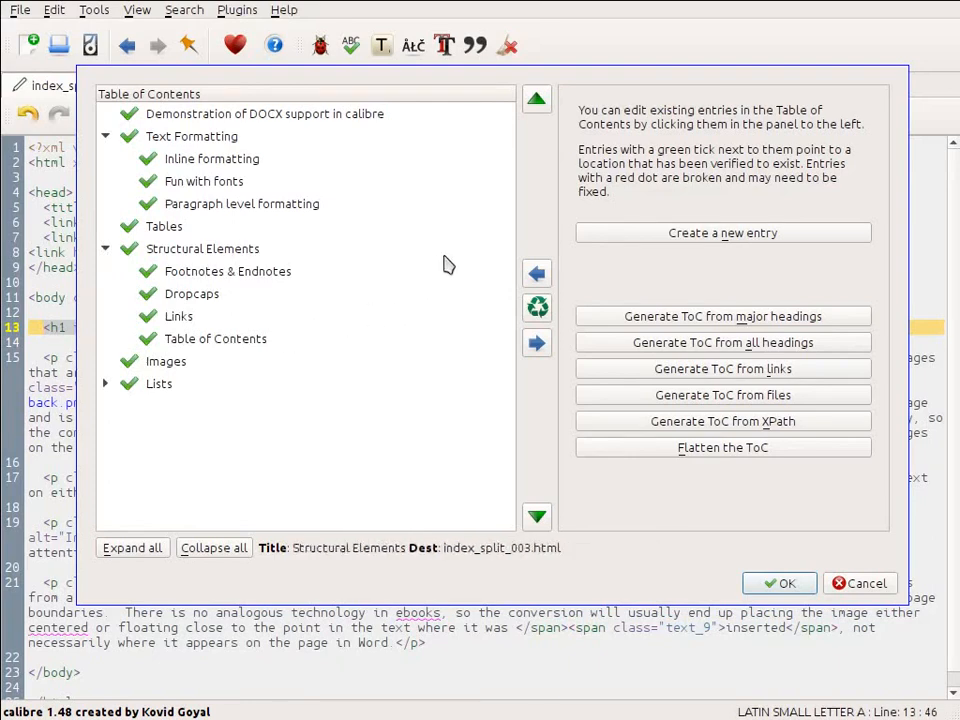
Step: Create a new table of contents entry pointing to the "Next, we see a table with special formatting" paragraph in index_split_002.html
click(714, 235)
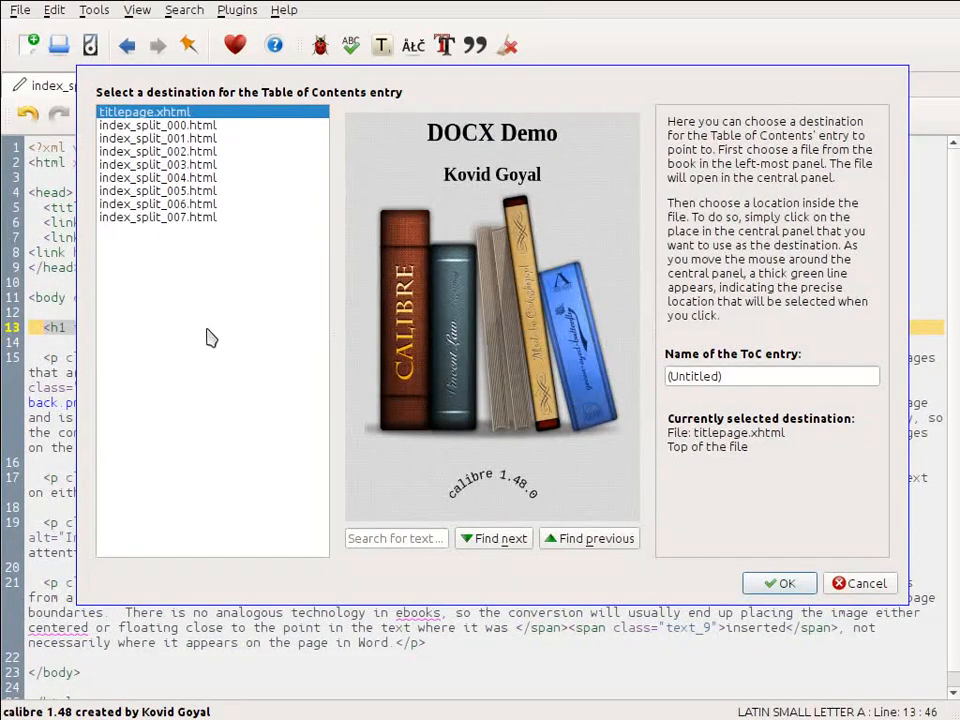
click(175, 151)
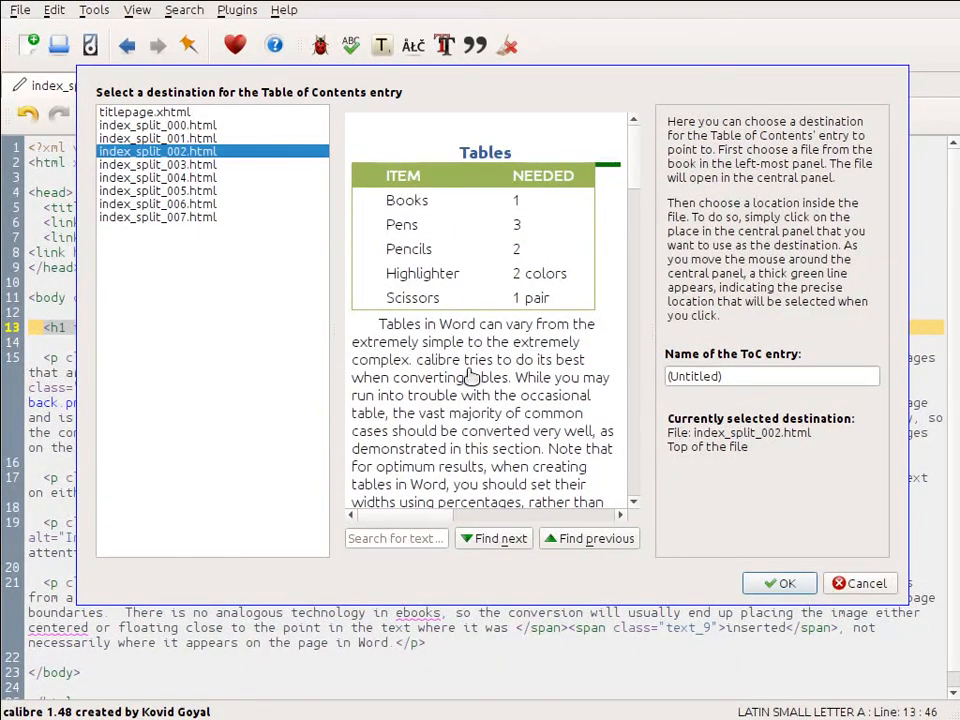
scroll(470, 372, down, 6)
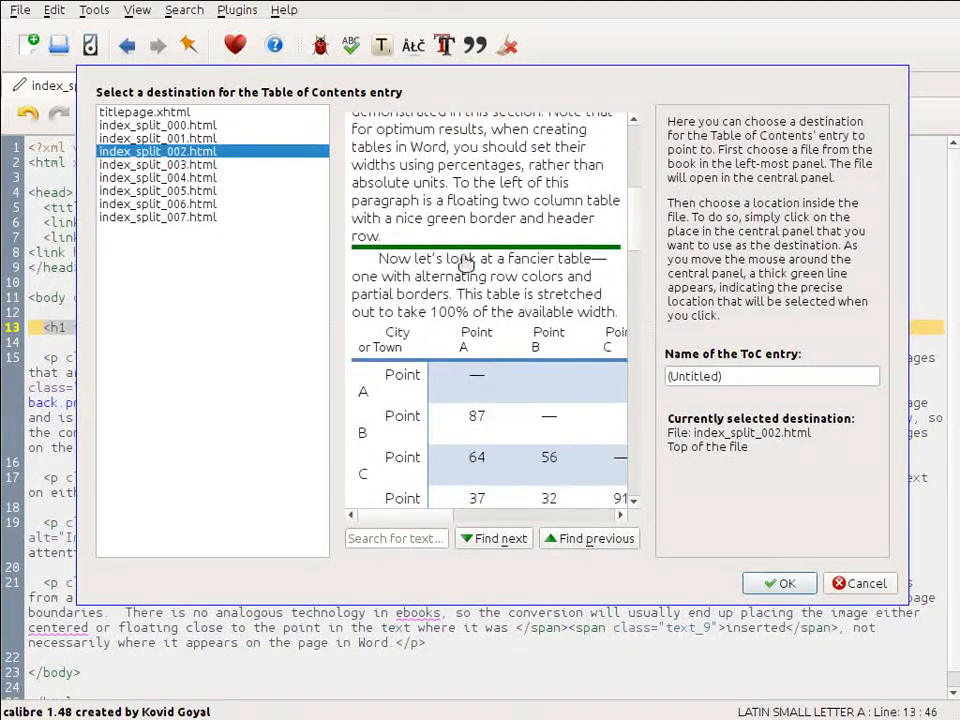
scroll(462, 268, down, 5)
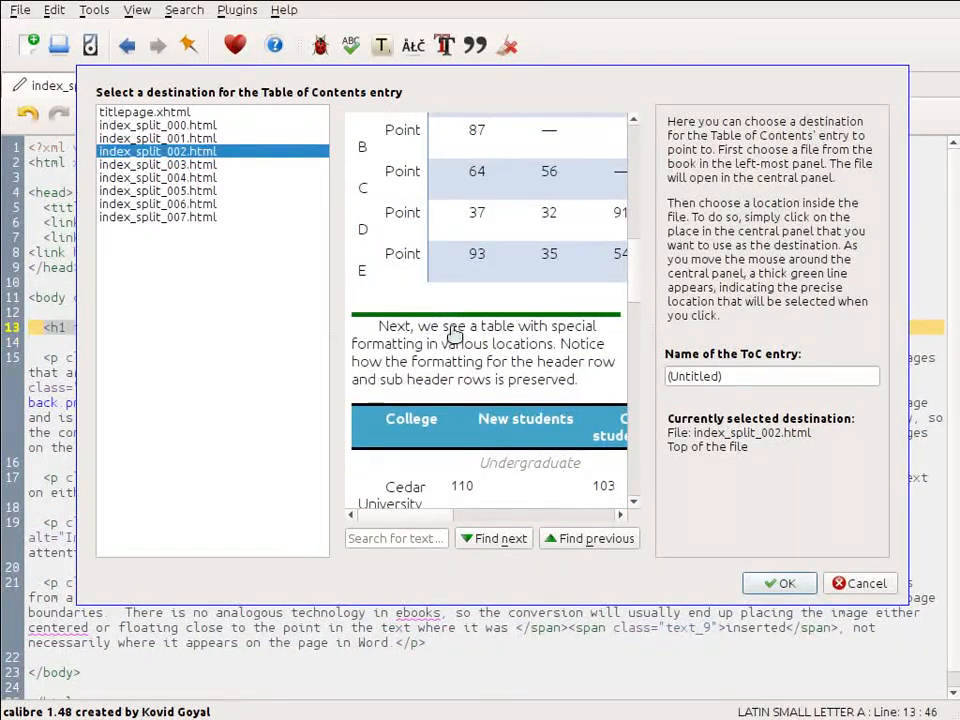
scroll(468, 335, down, 5)
scroll(467, 334, up, 4)
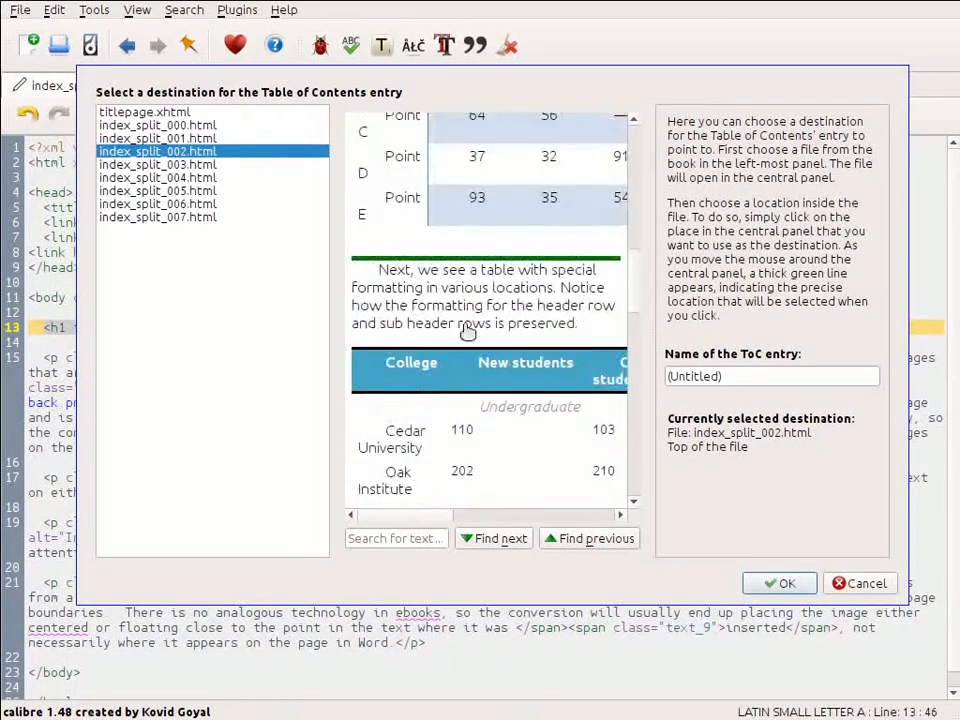
click(456, 274)
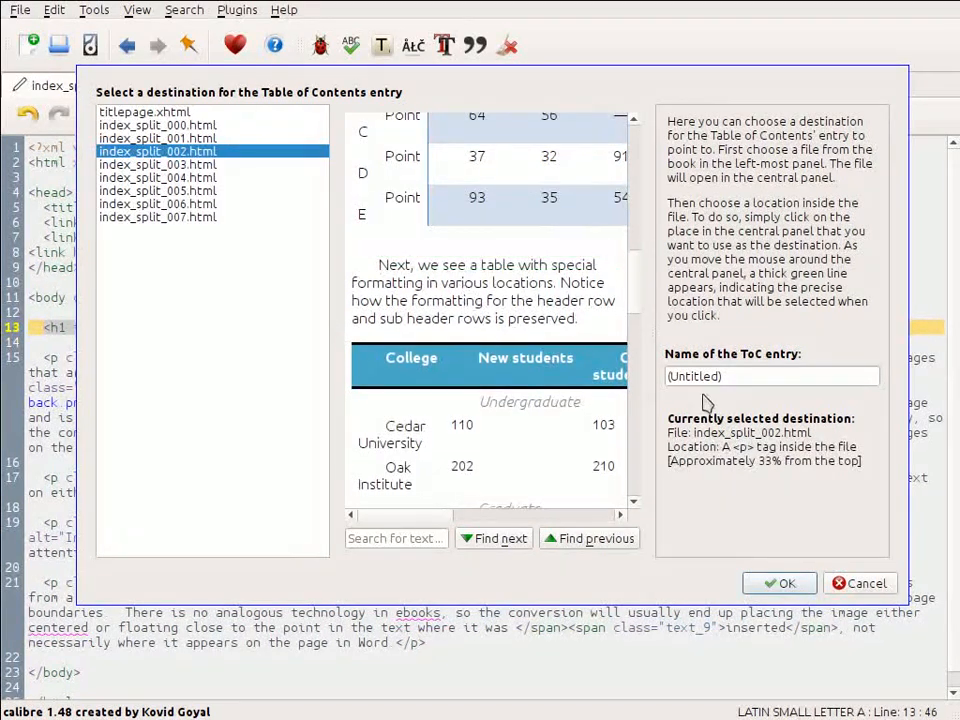
Step: Name the new entry "College table" and save the edited table of contents
triple_click(797, 376)
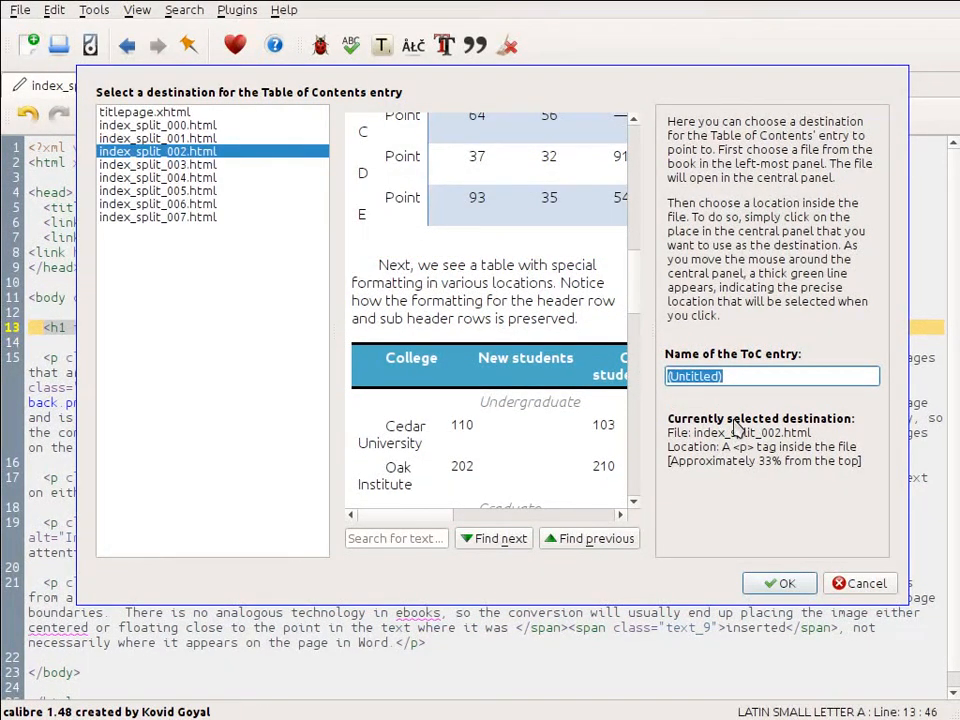
text(College table)
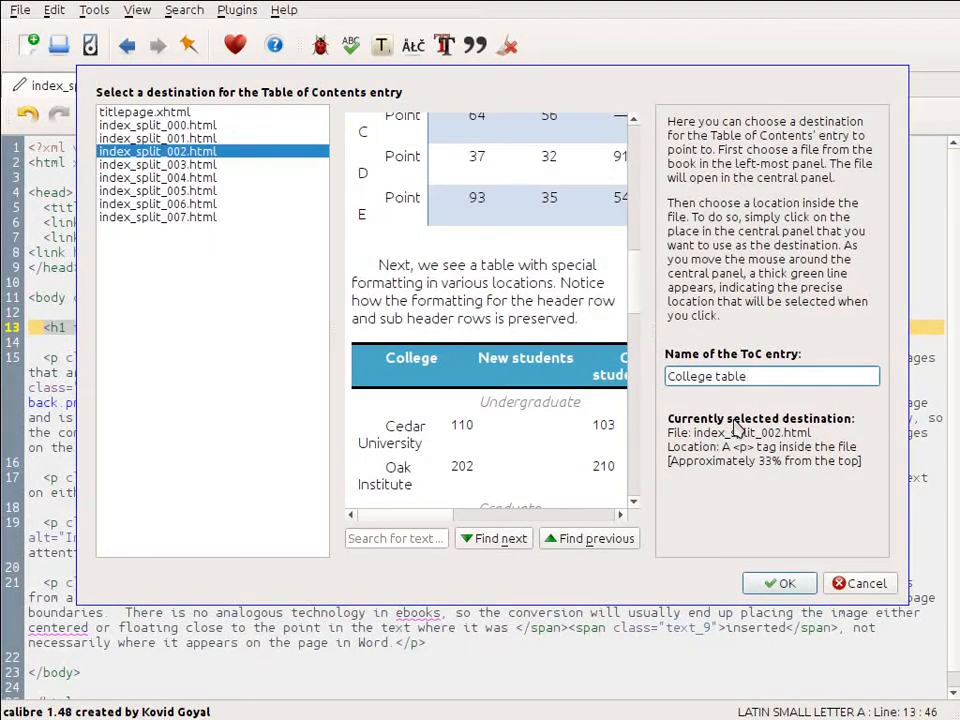
click(779, 583)
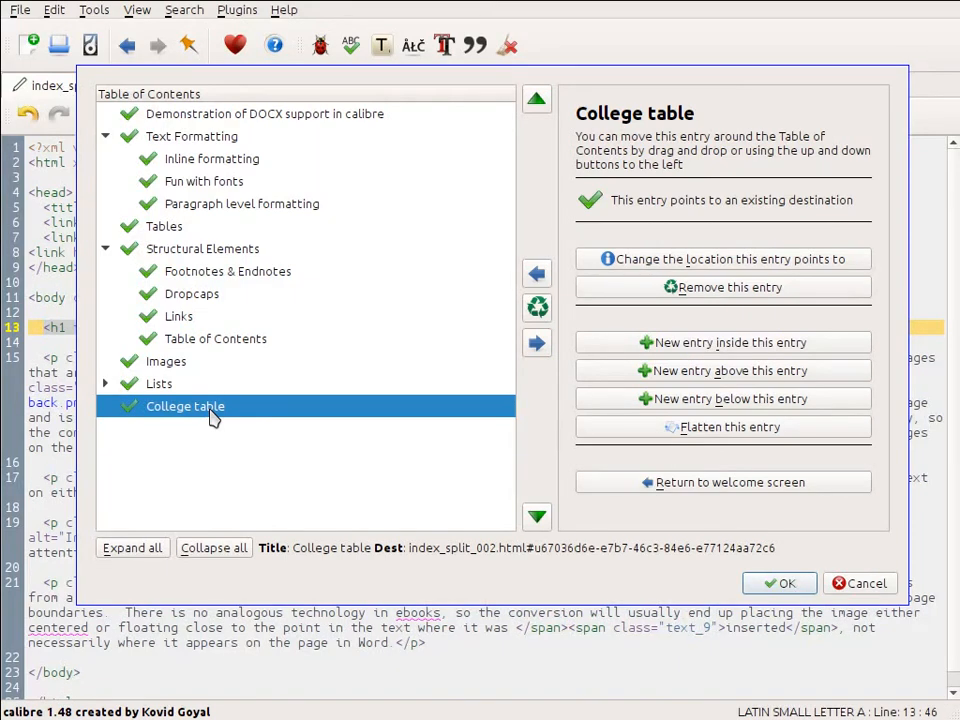
click(782, 584)
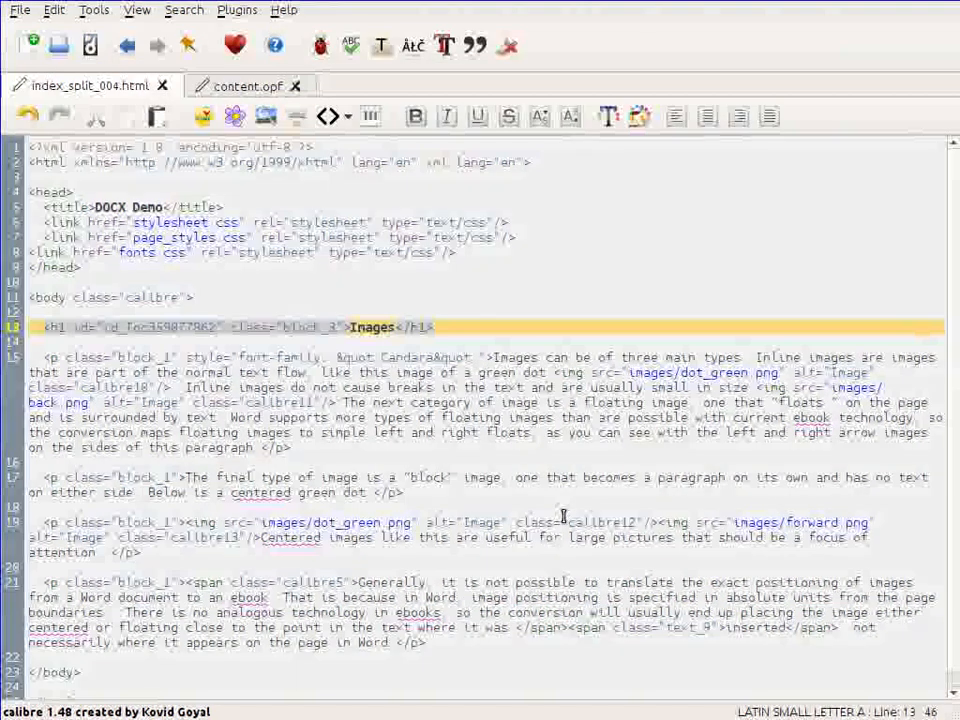